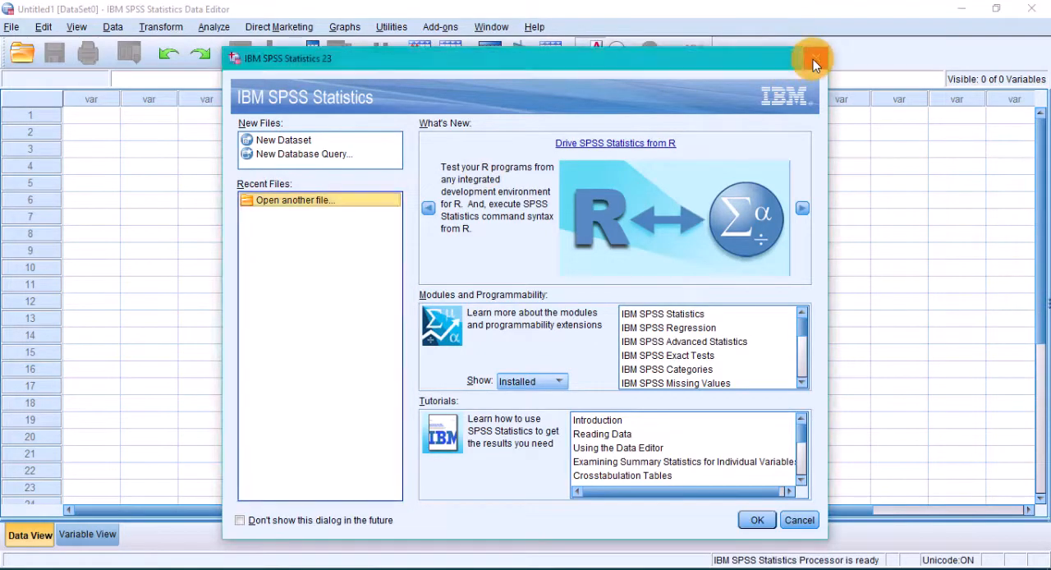
Close the startup dialog and look over the variable columns of the empty Data View
{"action": "left_click", "coordinate": [812, 59]}
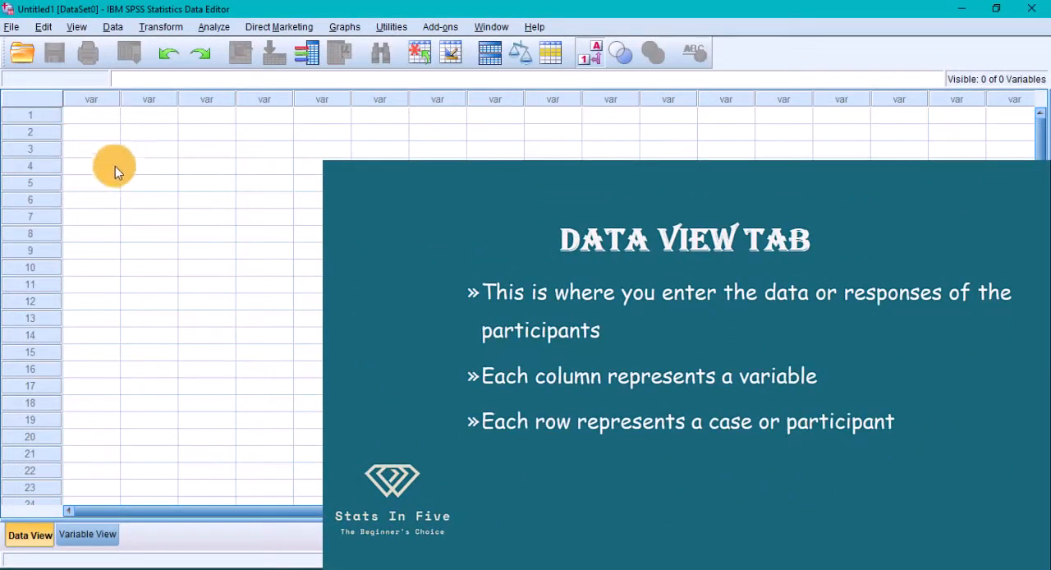
{"action": "left_click", "coordinate": [90, 99]}
{"action": "left_click", "coordinate": [146, 99]}
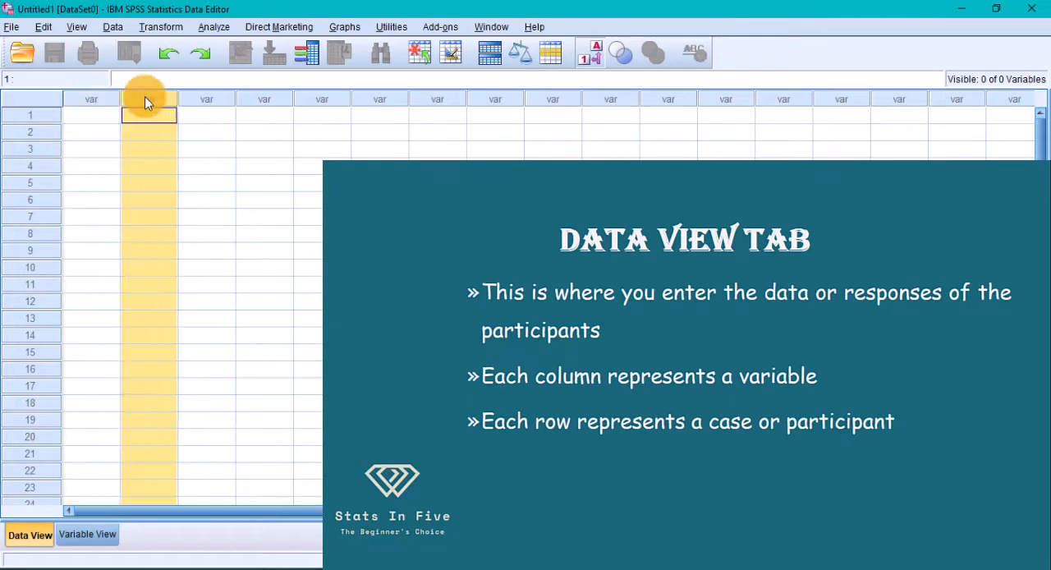
{"action": "left_click", "coordinate": [215, 101]}
{"action": "left_click", "coordinate": [255, 101]}
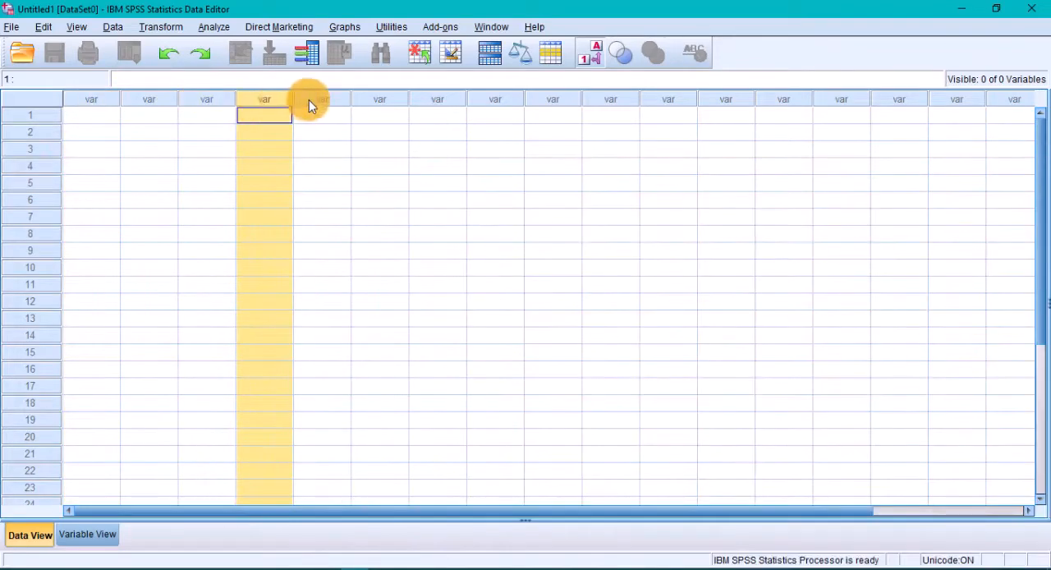
{"action": "left_click", "coordinate": [310, 99]}
Look over the case rows 1 to 6 of the empty data sheet
{"action": "left_click", "coordinate": [33, 115]}
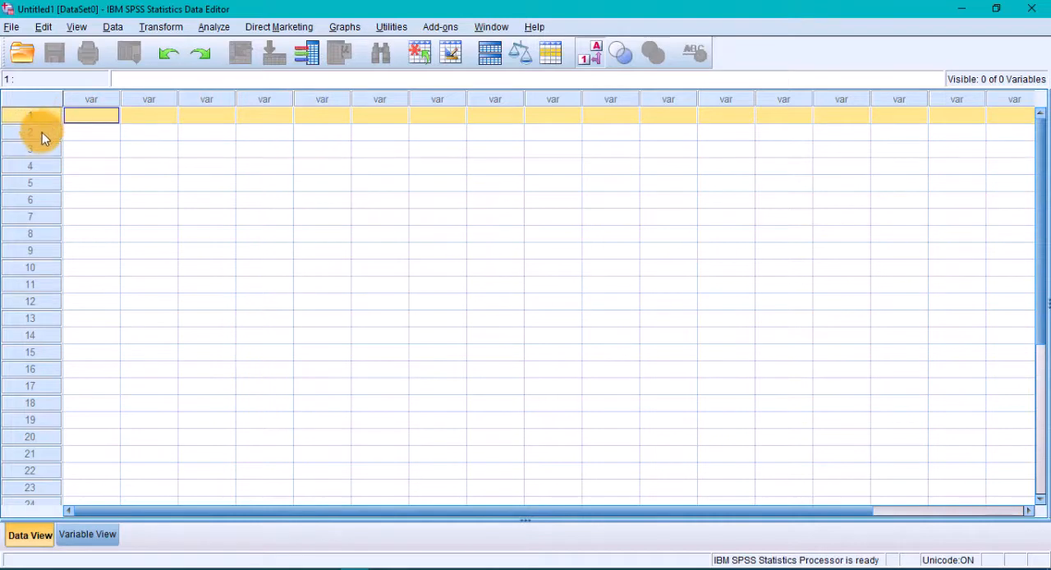
{"action": "left_click", "coordinate": [33, 132]}
{"action": "left_click", "coordinate": [37, 151]}
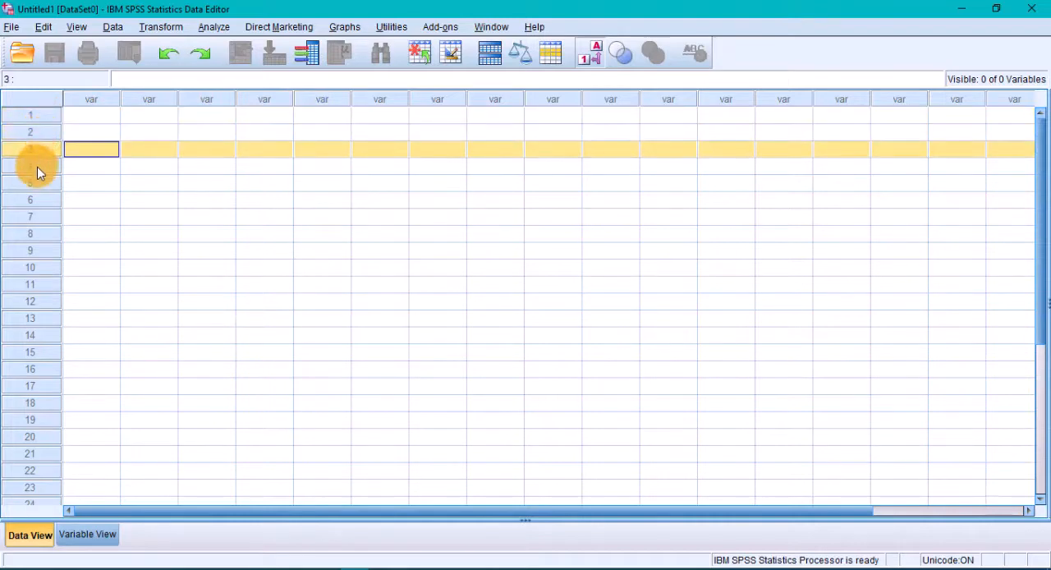
{"action": "left_click", "coordinate": [36, 166]}
{"action": "left_click", "coordinate": [36, 182]}
{"action": "left_click", "coordinate": [38, 195]}
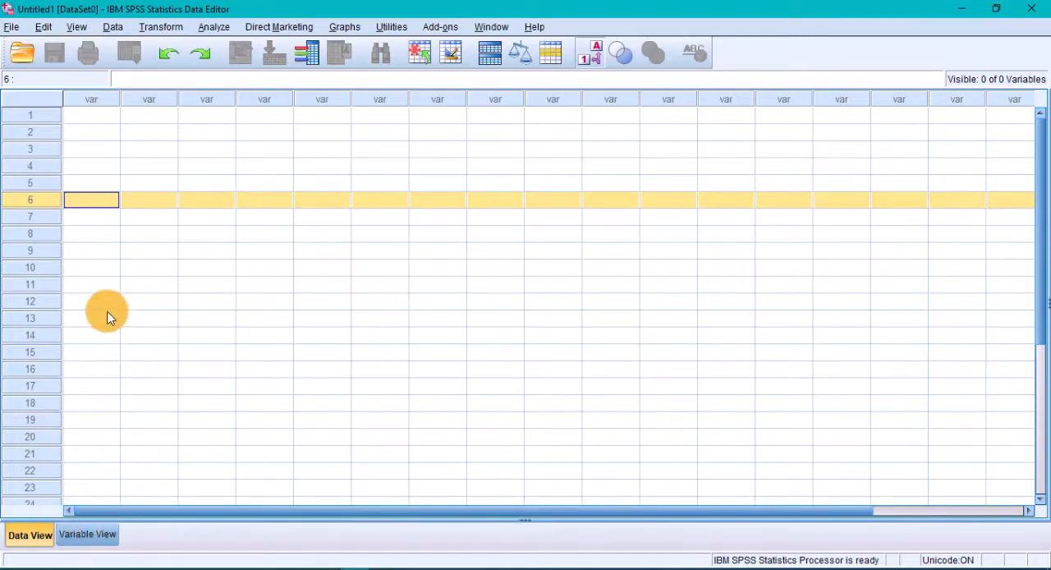
Switch to Variable View and look over the rows where variables are defined
{"action": "left_click", "coordinate": [84, 534]}
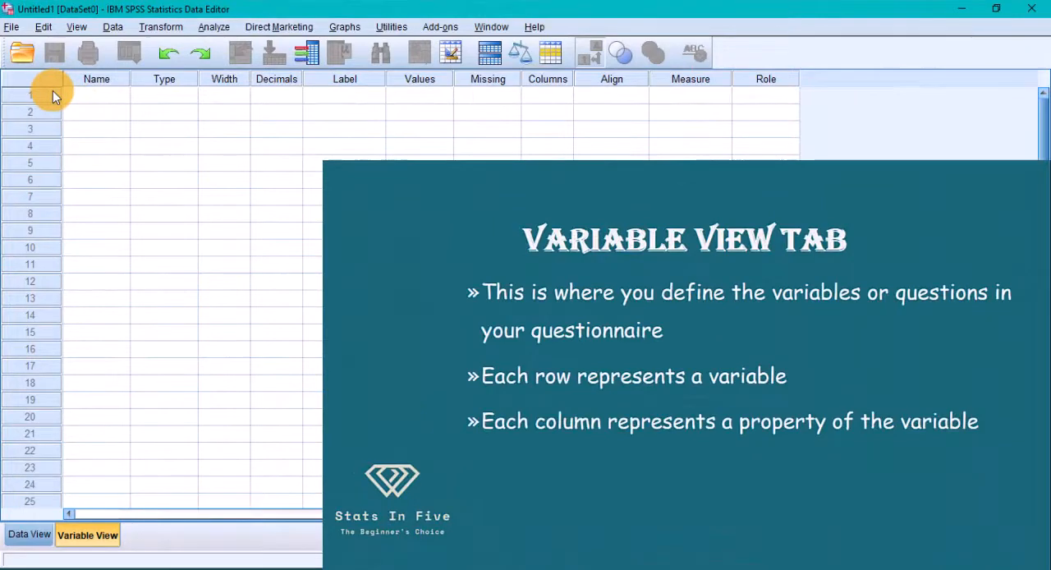
{"action": "left_click", "coordinate": [36, 97]}
{"action": "left_click", "coordinate": [35, 112]}
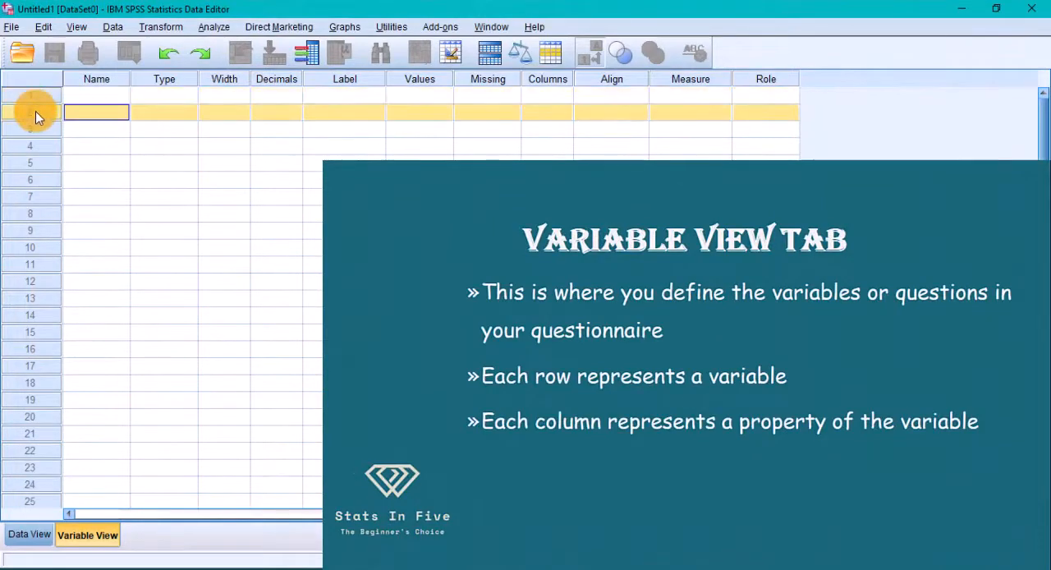
{"action": "left_click", "coordinate": [42, 131]}
{"action": "left_click", "coordinate": [41, 144]}
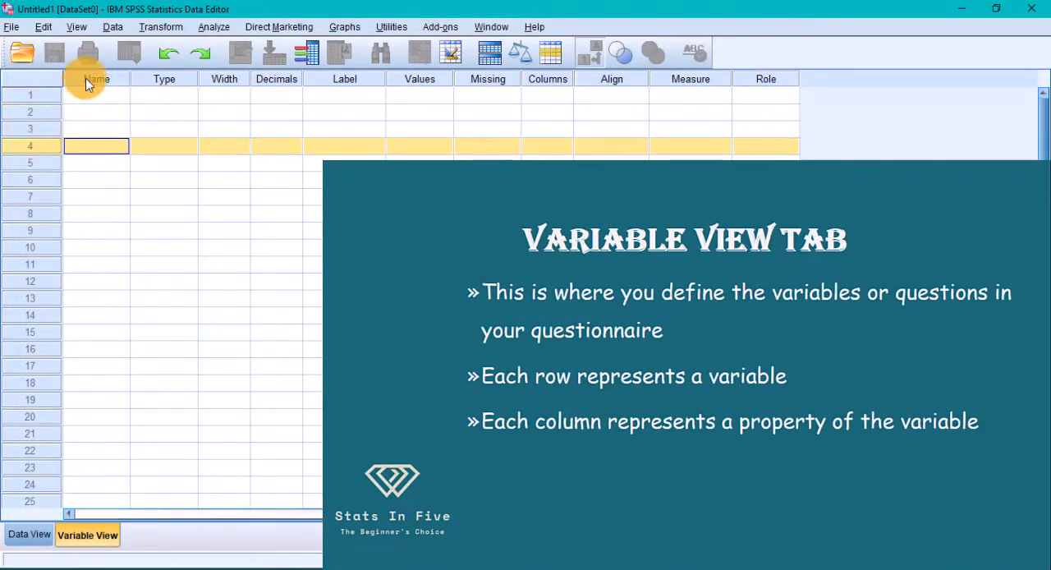
Examine the variable property columns from Name through Values
{"action": "left_click", "coordinate": [89, 76]}
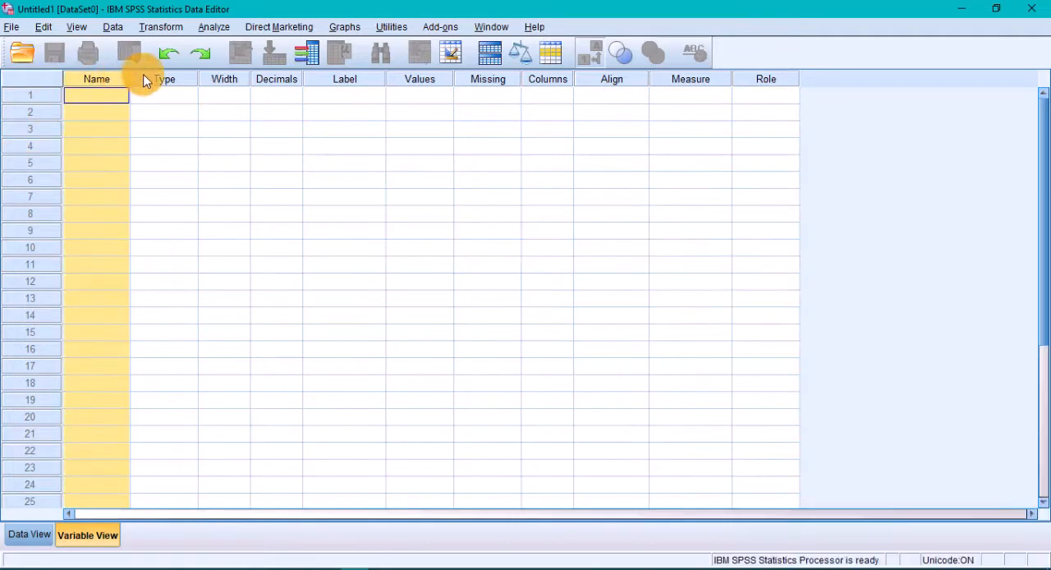
{"action": "left_click", "coordinate": [188, 76]}
{"action": "left_click", "coordinate": [213, 81]}
{"action": "left_click", "coordinate": [276, 80]}
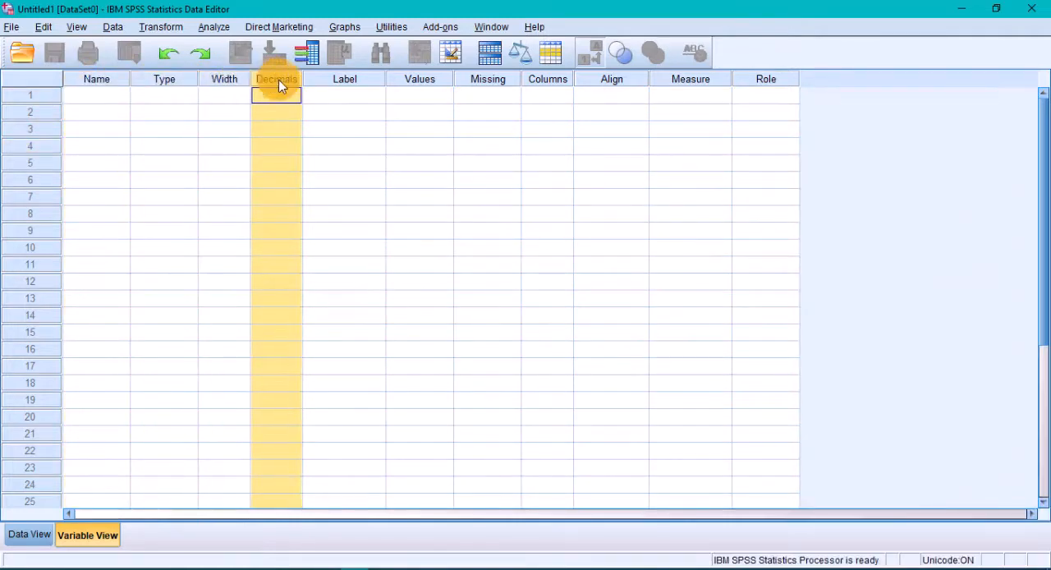
{"action": "left_click", "coordinate": [329, 79]}
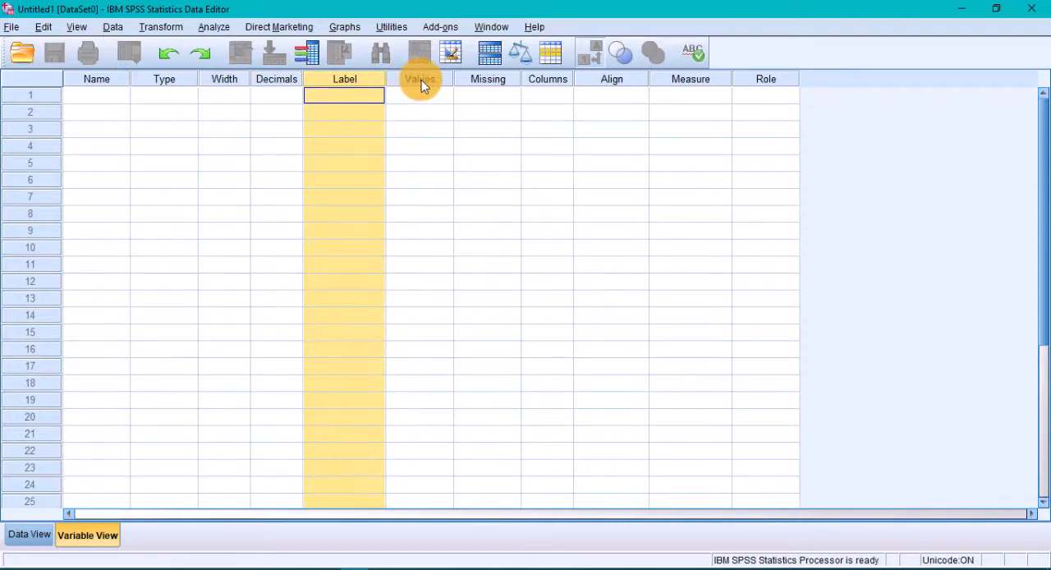
{"action": "left_click", "coordinate": [421, 80]}
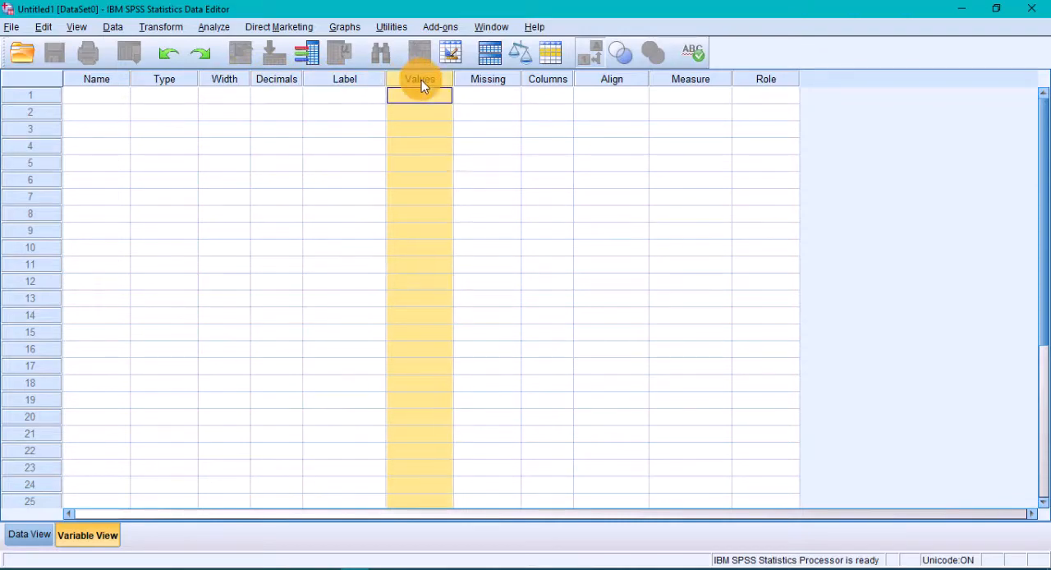
Bring up the QUESTIONNAIRE document in Word beside the SPSS data editor
{"action": "left_click", "coordinate": [448, 568]}
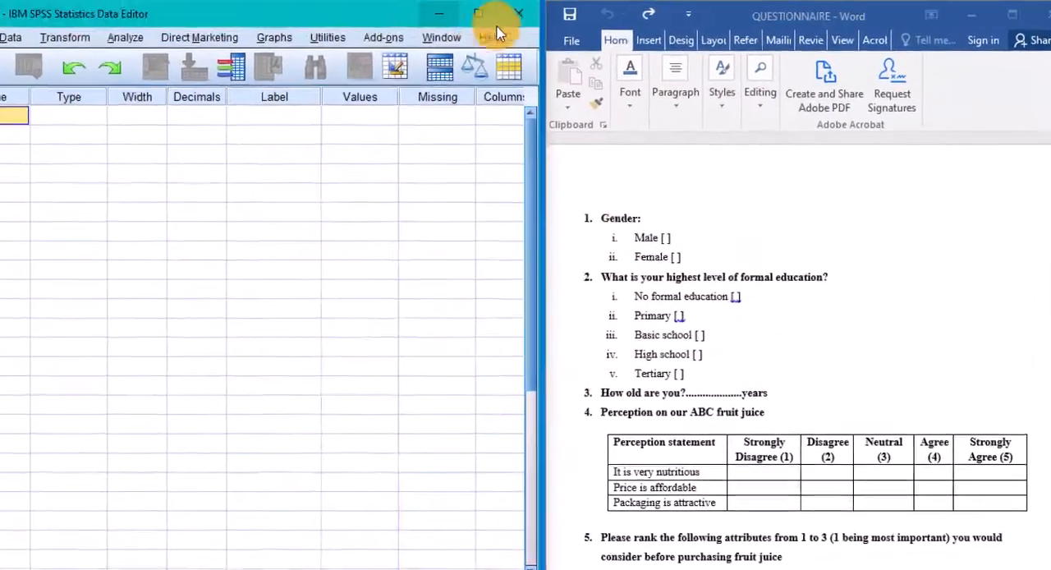
{"action": "left_click", "coordinate": [650, 278]}
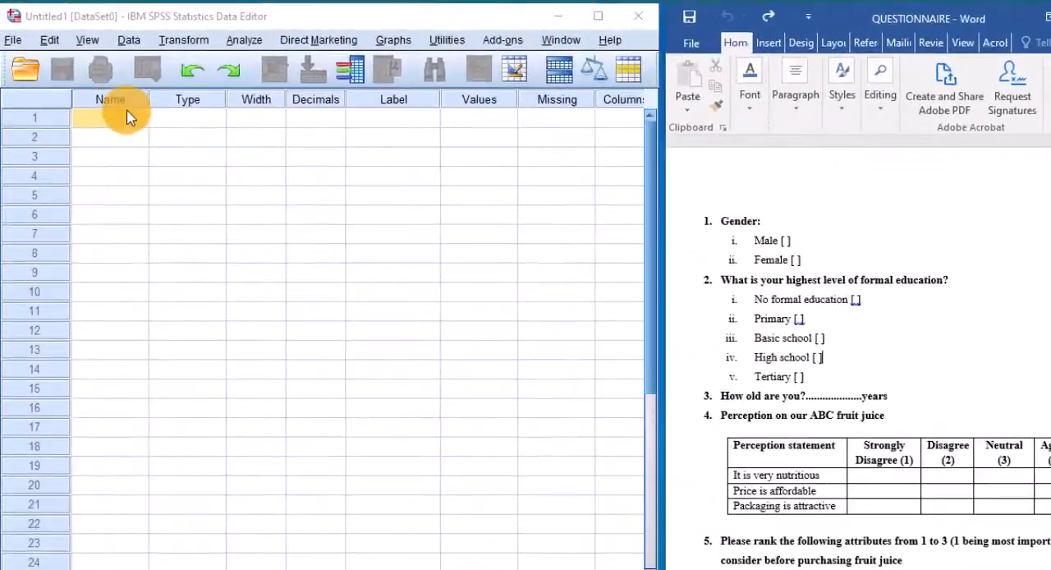
Name the first variable in SPSS Gender
{"action": "left_click", "coordinate": [171, 217]}
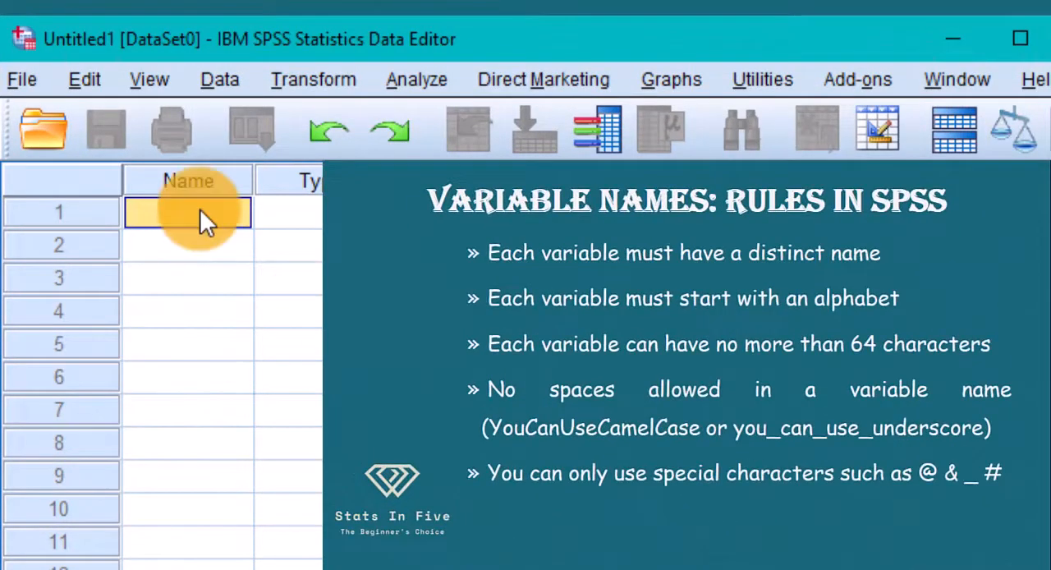
{"action": "type", "text": "Gender"}
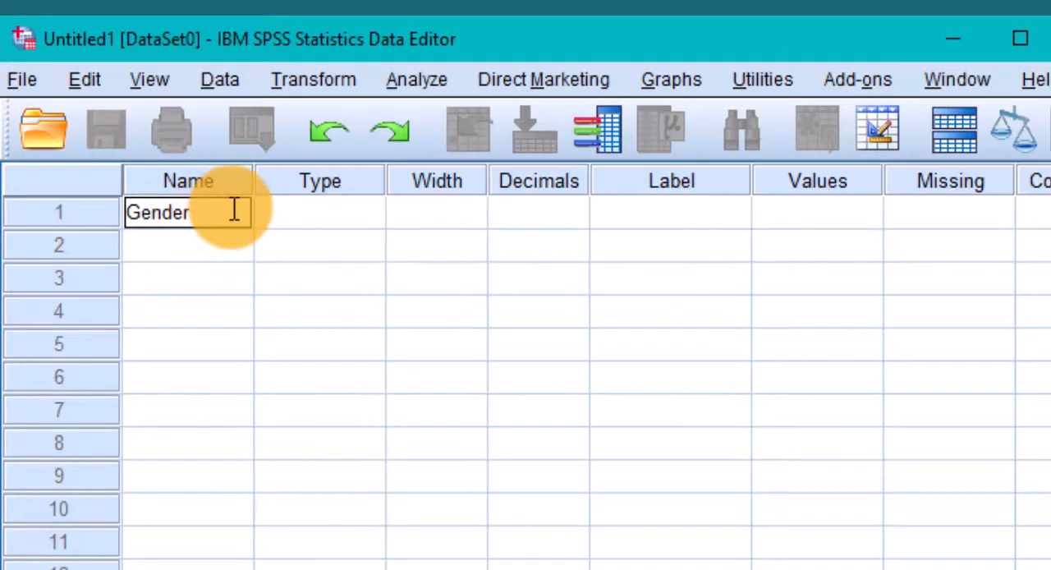
Open the variable type settings for Gender and view the formats offered for the Date type
{"action": "left_click", "coordinate": [370, 226]}
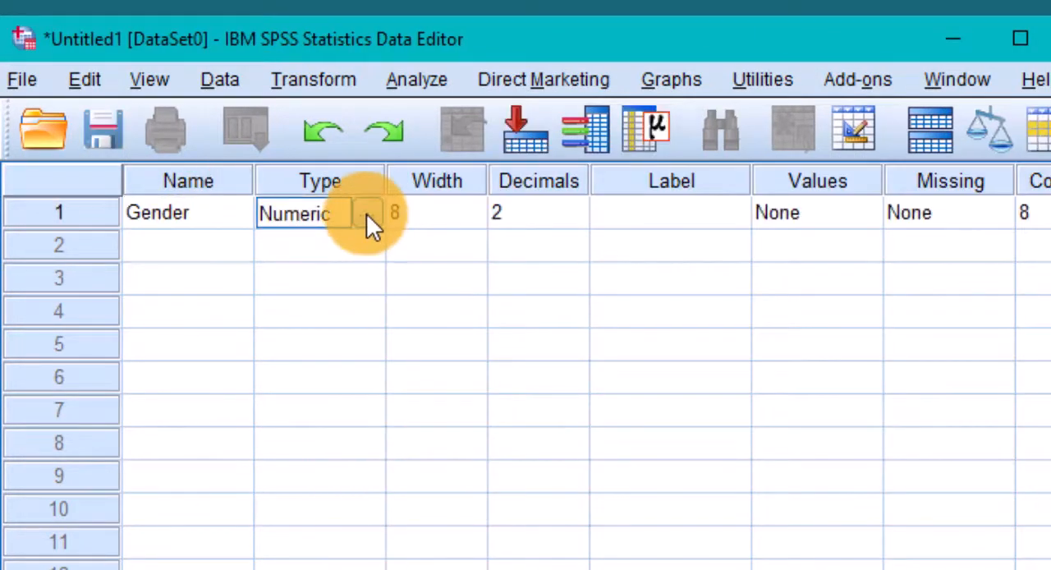
{"action": "left_click", "coordinate": [366, 213]}
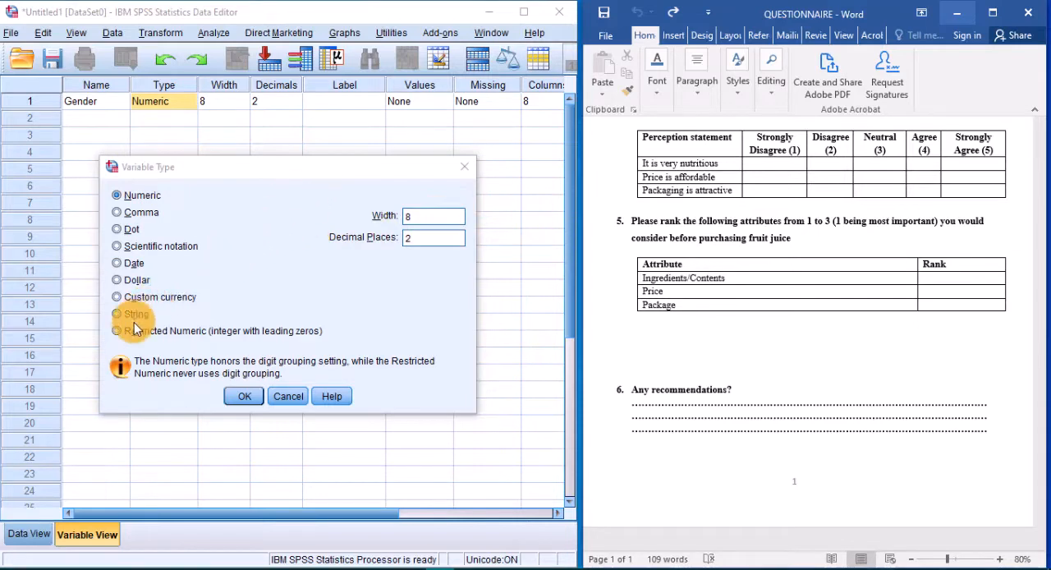
{"action": "left_click", "coordinate": [130, 264]}
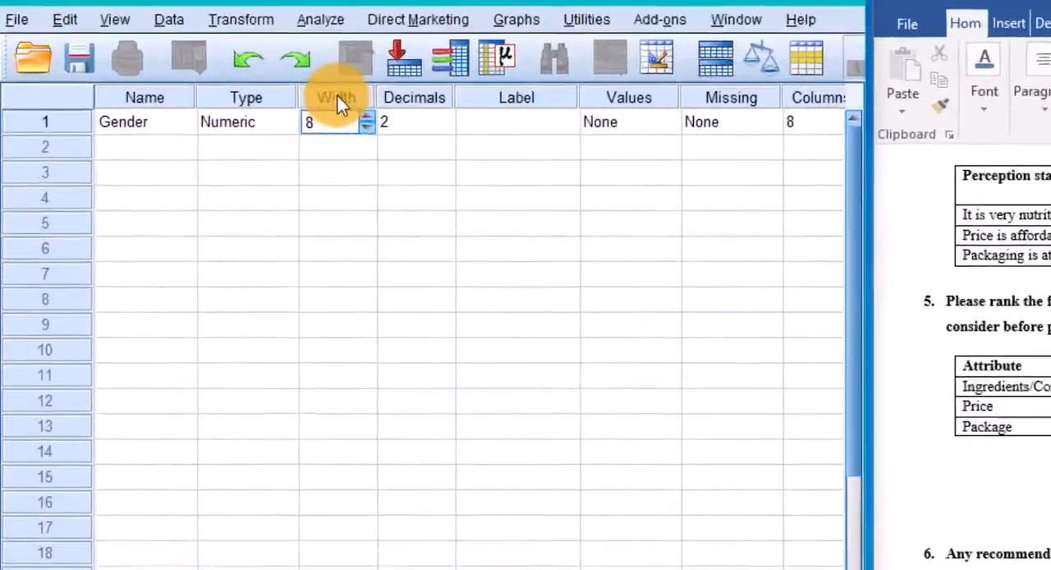
Inspect the Width property of the Gender variable
{"action": "left_click", "coordinate": [228, 84]}
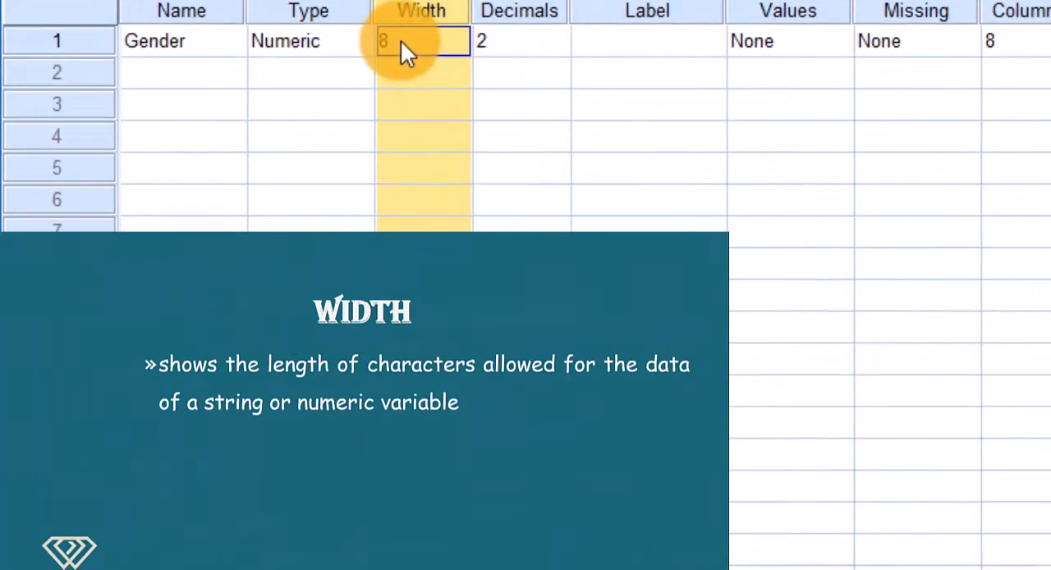
{"action": "left_click", "coordinate": [401, 43]}
{"action": "type", "text": "0"}
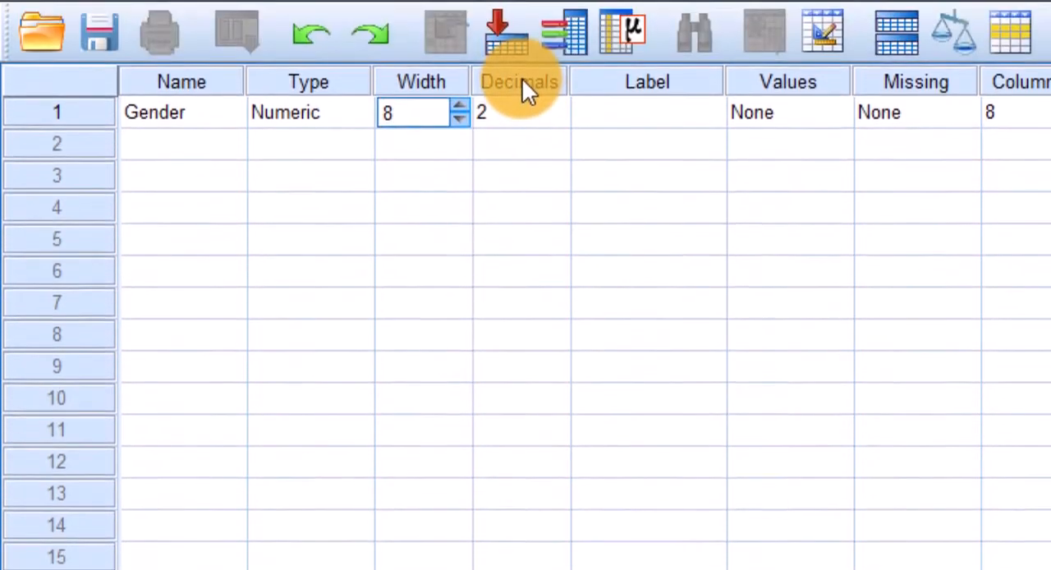
Set the number of decimals for the Gender variable to 0
{"action": "left_click", "coordinate": [521, 8]}
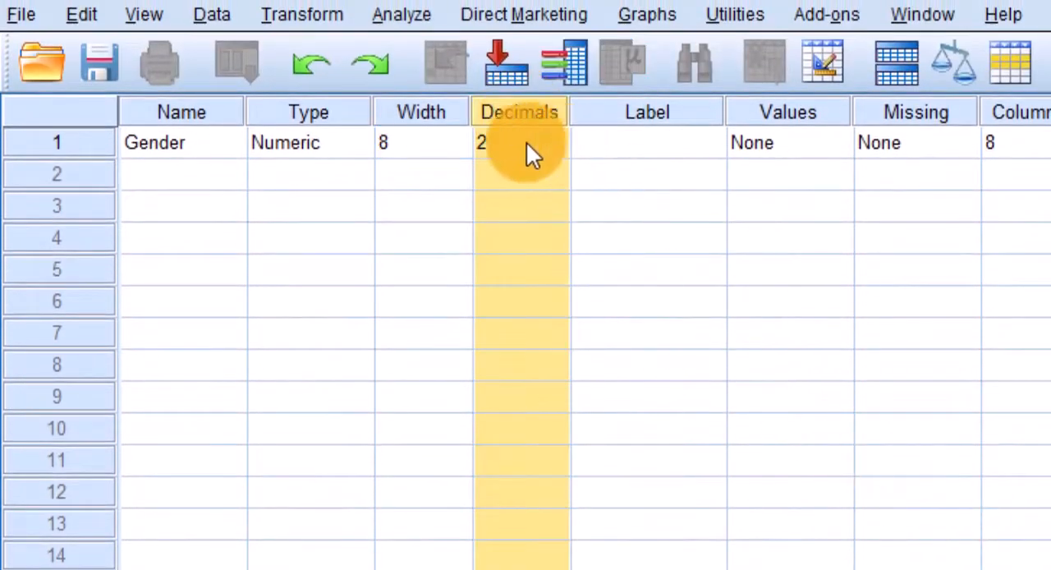
{"action": "left_click", "coordinate": [502, 146]}
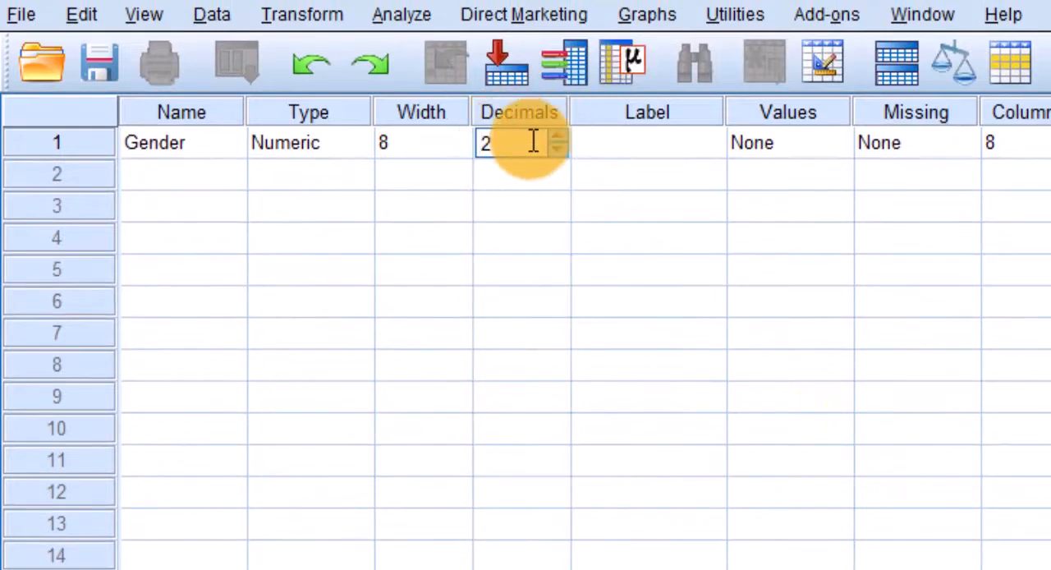
{"action": "type", "text": "0"}
{"action": "left_click", "coordinate": [629, 144]}
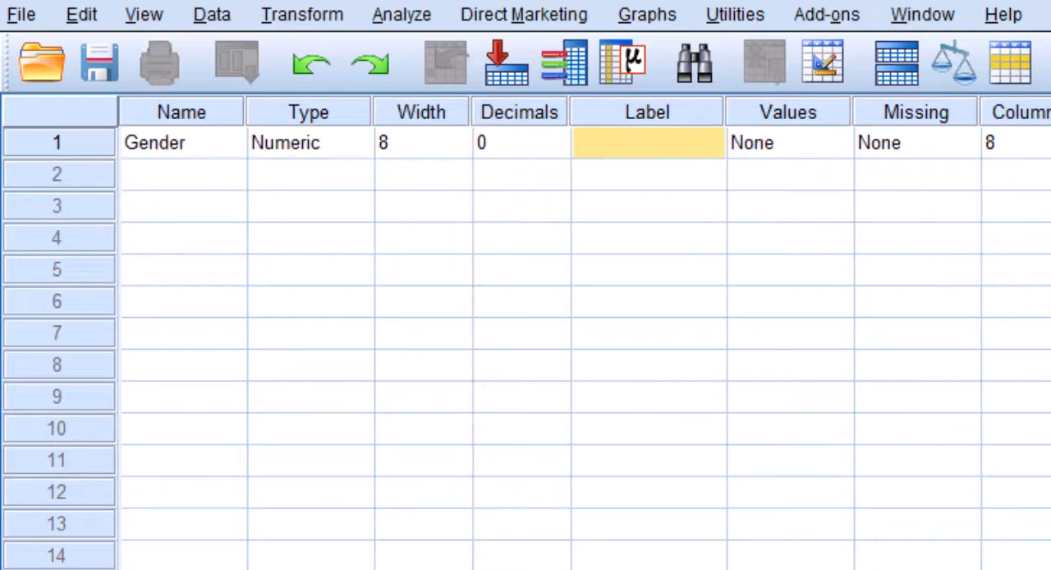
Enter Gender as the descriptive label of the first variable
{"action": "left_click", "coordinate": [660, 143]}
{"action": "type", "text": "Gender"}
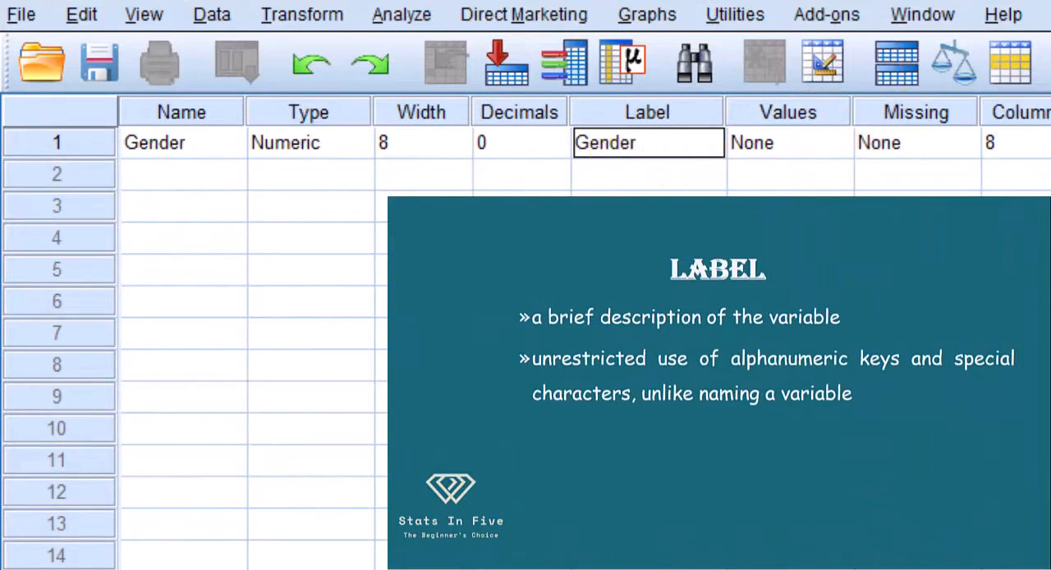
{"action": "key", "text": "Return"}
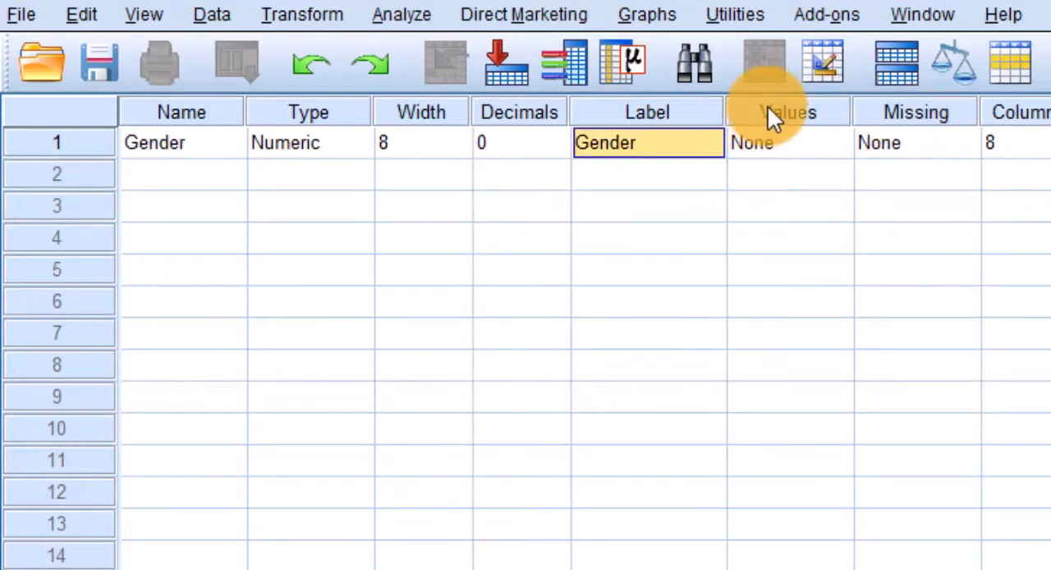
Define value labels for the Gender variable, coding 1 as male and 0 as female
{"action": "left_click", "coordinate": [784, 110]}
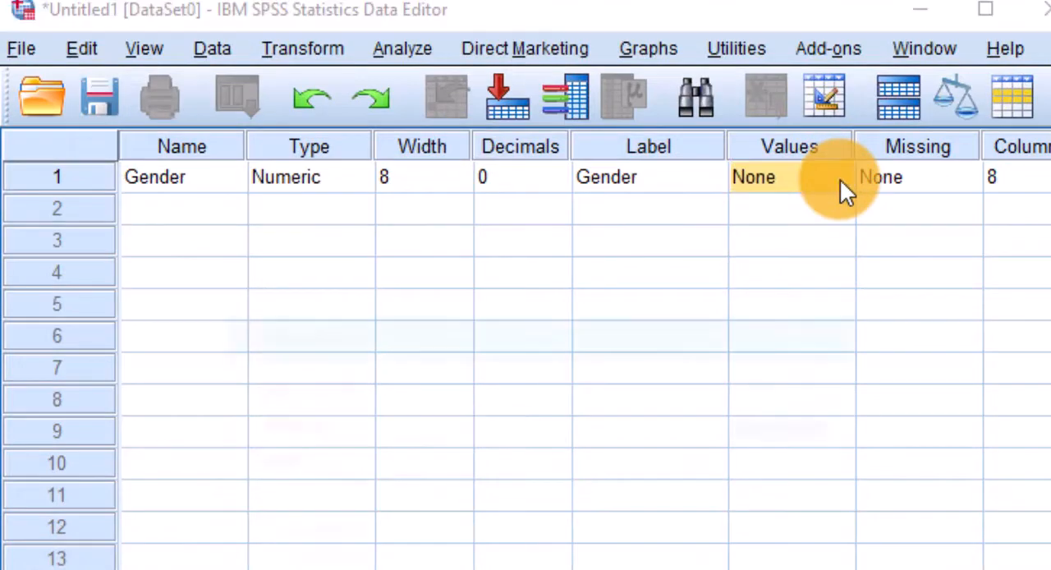
{"action": "left_click", "coordinate": [840, 178]}
{"action": "type", "text": "1"}
{"action": "left_click", "coordinate": [386, 459]}
{"action": "type", "text": "m"}
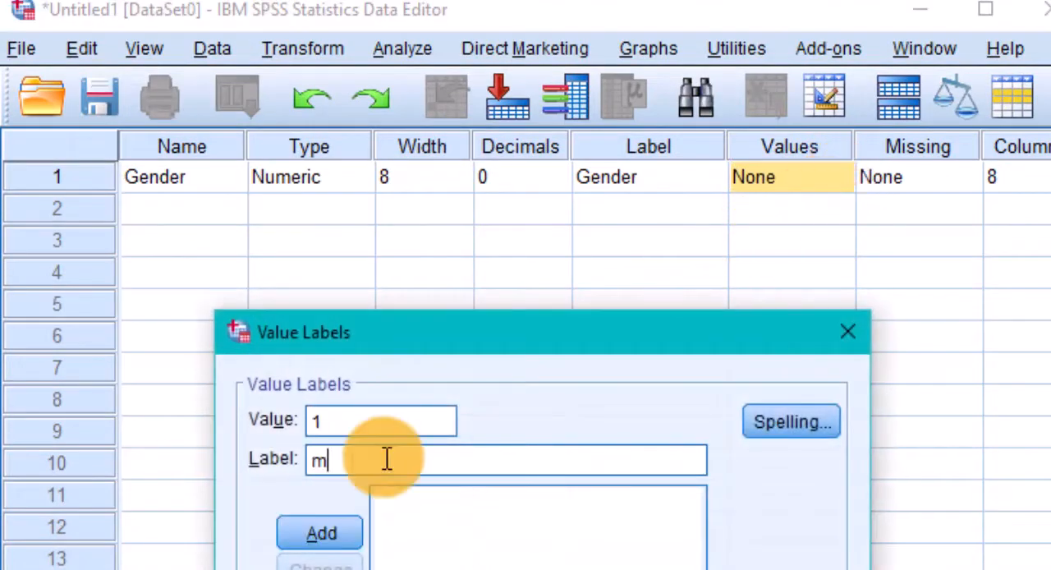
{"action": "type", "text": "ale"}
{"action": "key", "text": "Return"}
{"action": "type", "text": "0"}
{"action": "left_click", "coordinate": [352, 459]}
{"action": "type", "text": "fema"}
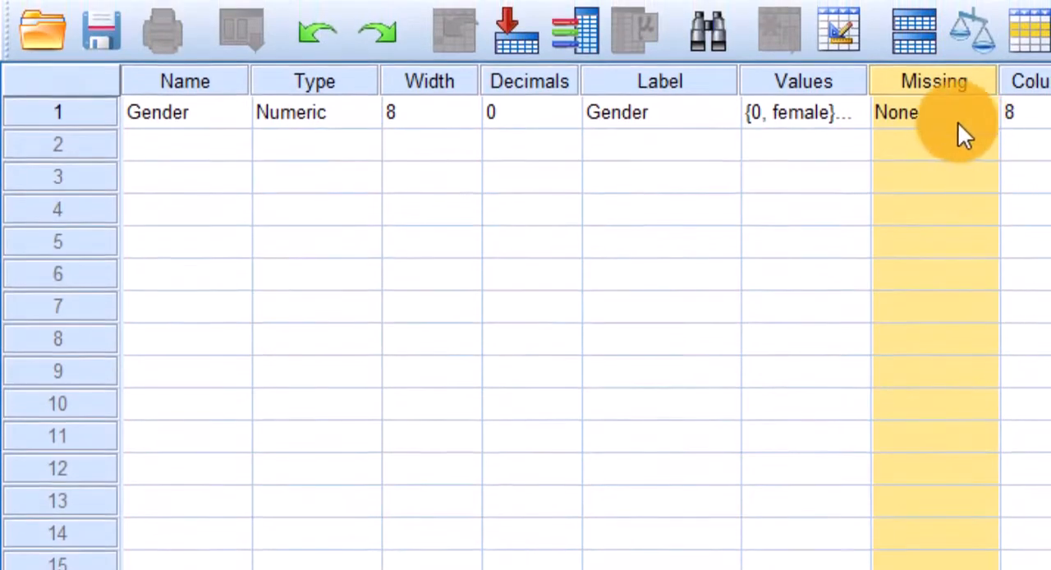
Examine the Missing and Columns properties of the Gender variable
{"action": "left_click", "coordinate": [950, 116]}
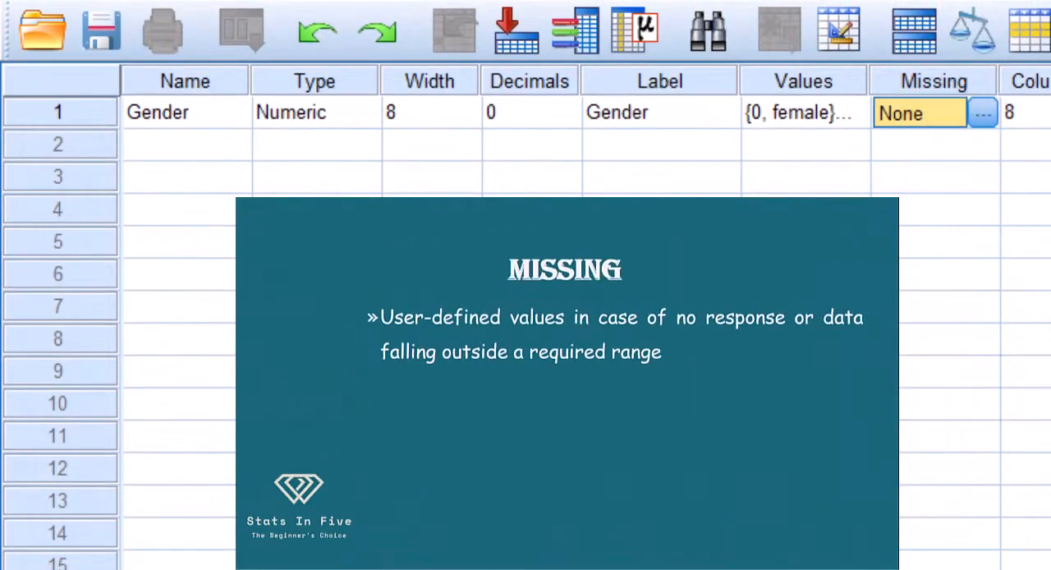
{"action": "scroll", "coordinate": [567, 328], "scroll_direction": "right", "scroll_amount": 5}
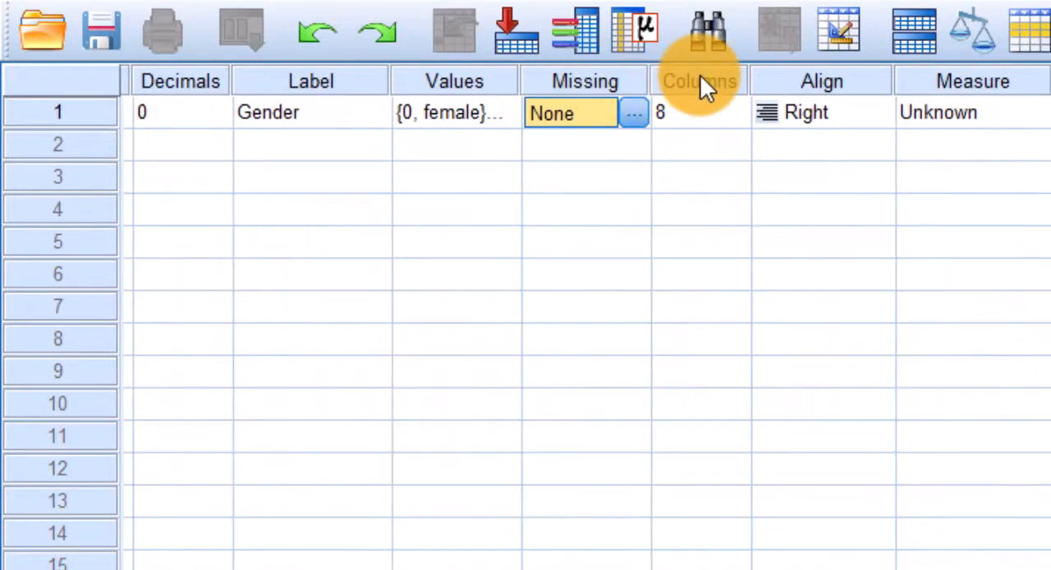
{"action": "left_click", "coordinate": [700, 82]}
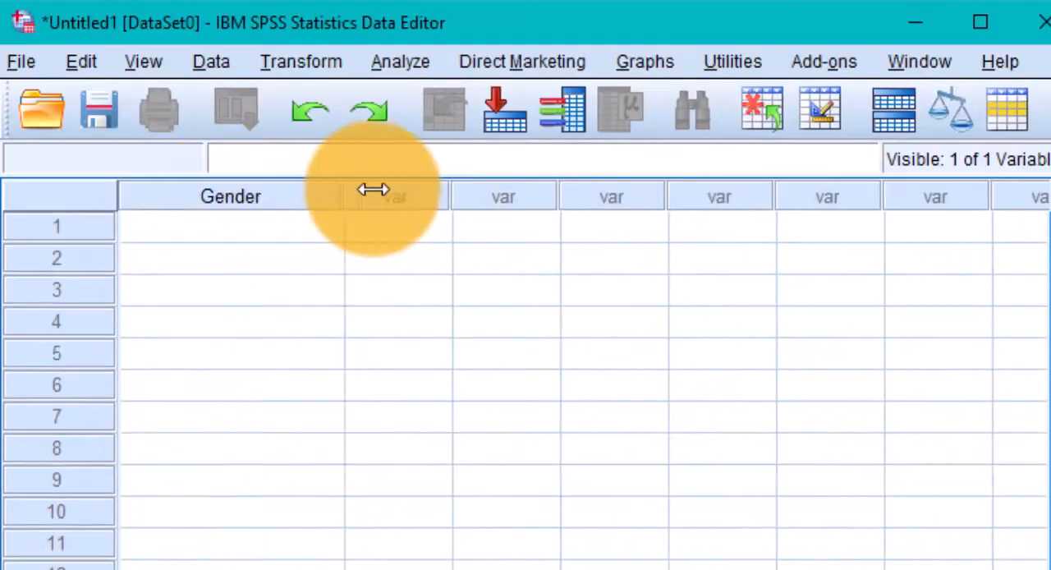
Try resizing the Gender column in Data View, and return to Variable View
{"action": "left_click_drag", "start_coordinate": [386, 118], "coordinate": [275, 132]}
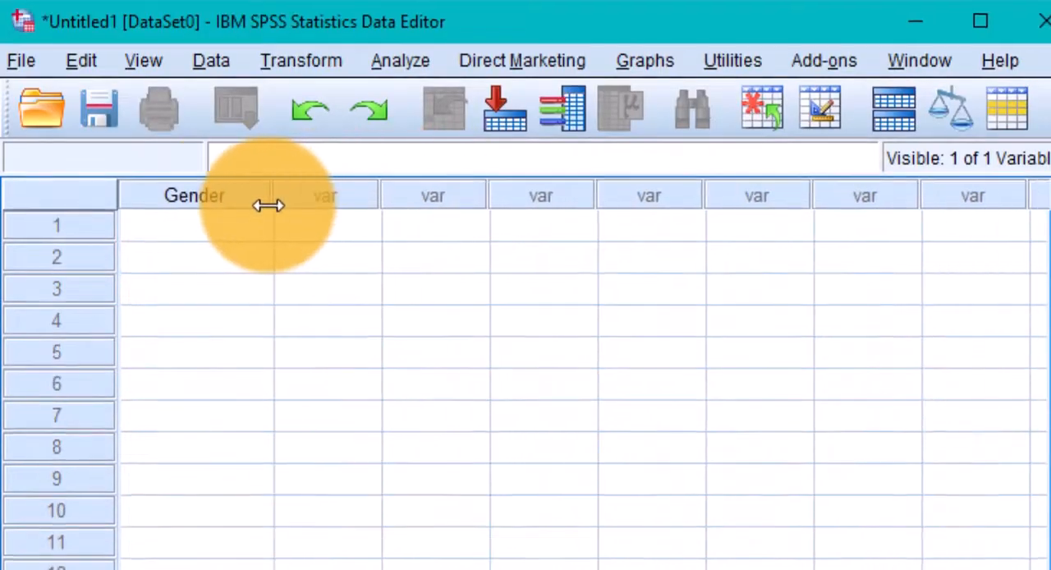
{"action": "left_click", "coordinate": [169, 517]}
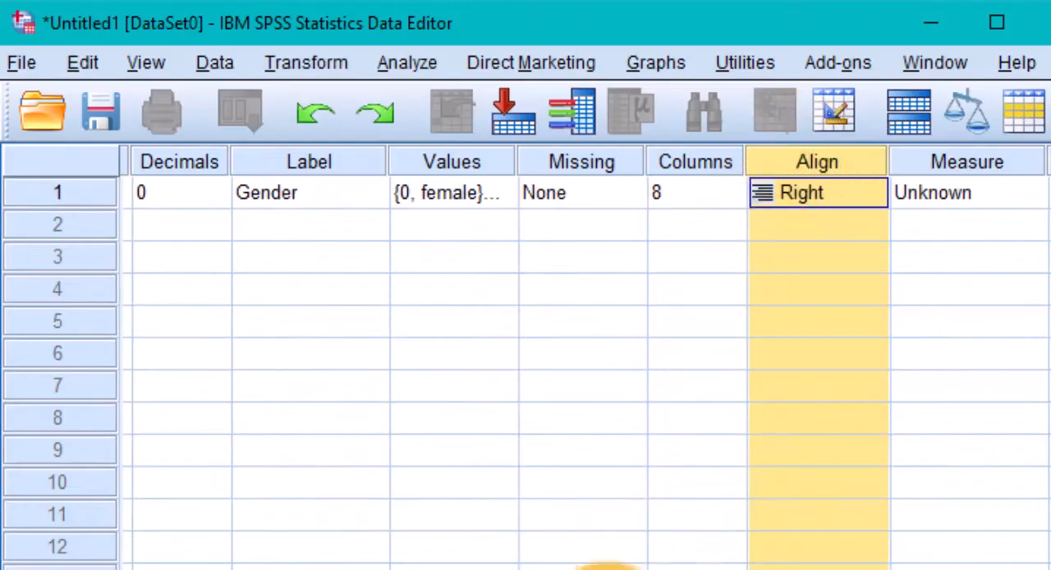
Check the alignment options of the Gender variable and set its measurement level to Nominal
{"action": "left_click", "coordinate": [804, 197]}
{"action": "left_click", "coordinate": [871, 197]}
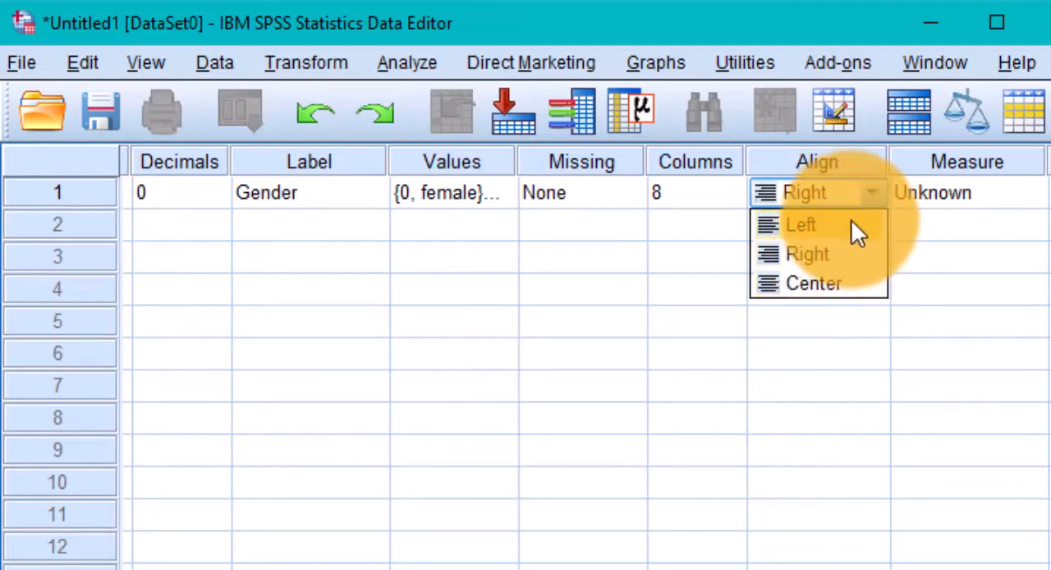
{"action": "left_click", "coordinate": [935, 162]}
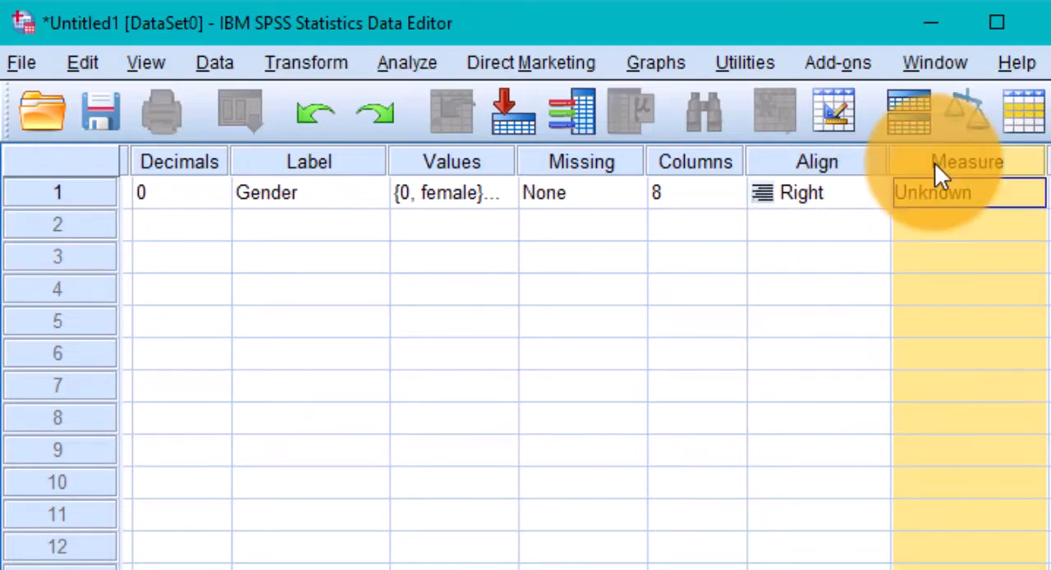
{"action": "left_click", "coordinate": [922, 197]}
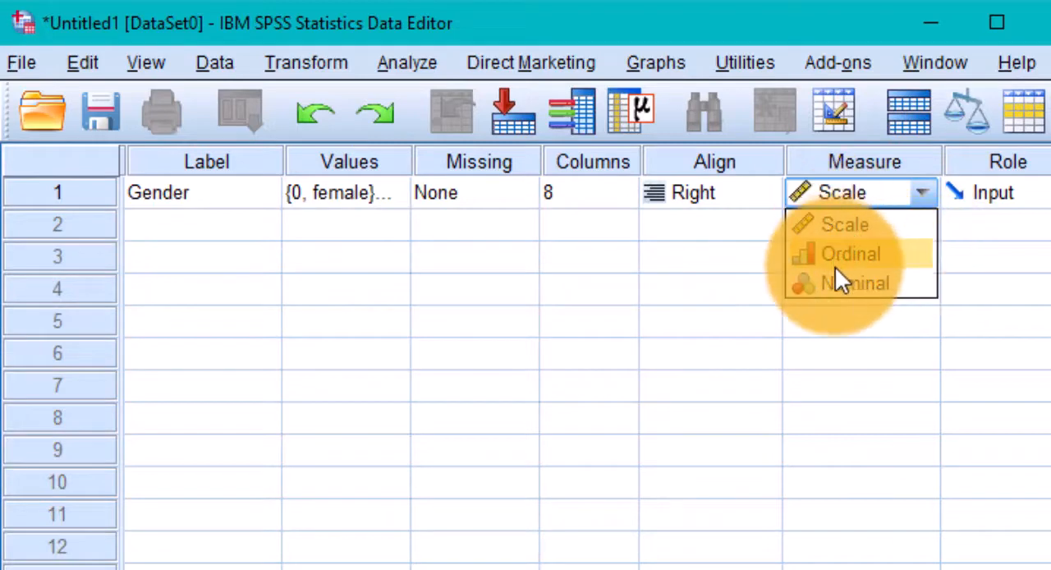
{"action": "left_click", "coordinate": [845, 283]}
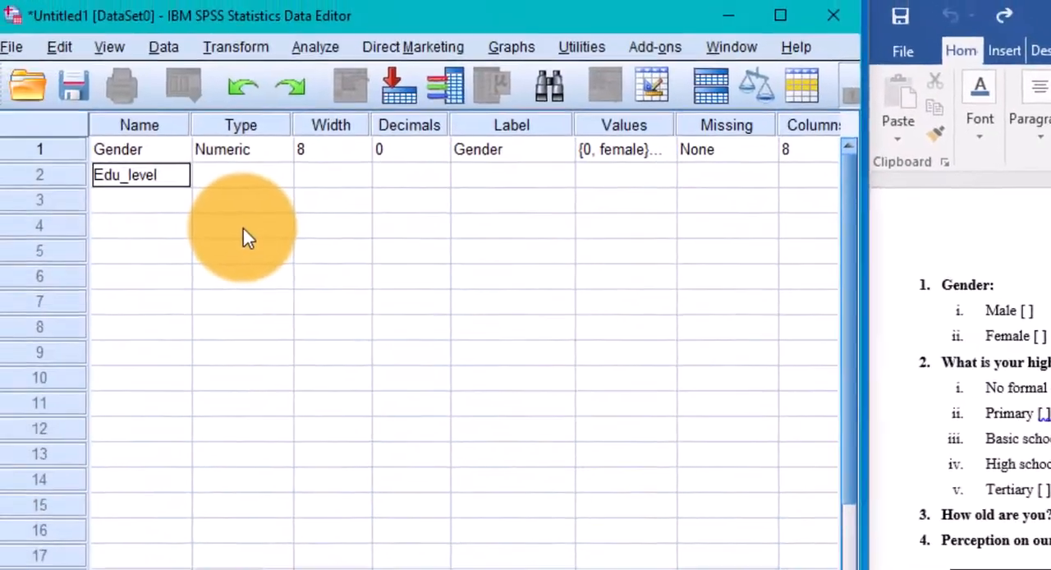
Set the Edu_level variable to numeric with 0 decimals and label it Educational level
{"action": "left_click", "coordinate": [248, 178]}
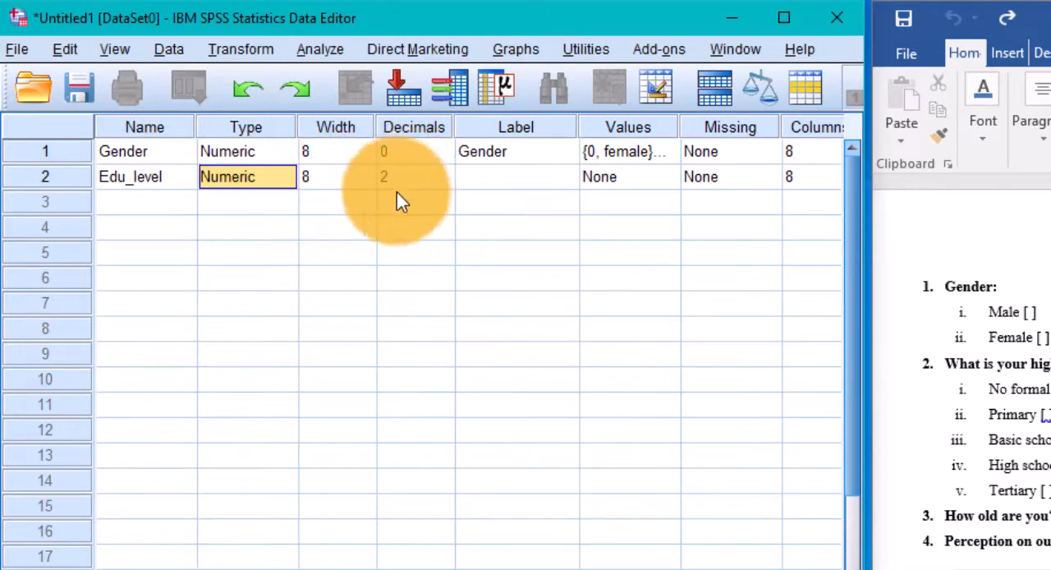
{"action": "left_click", "coordinate": [397, 189]}
{"action": "left_click", "coordinate": [444, 181]}
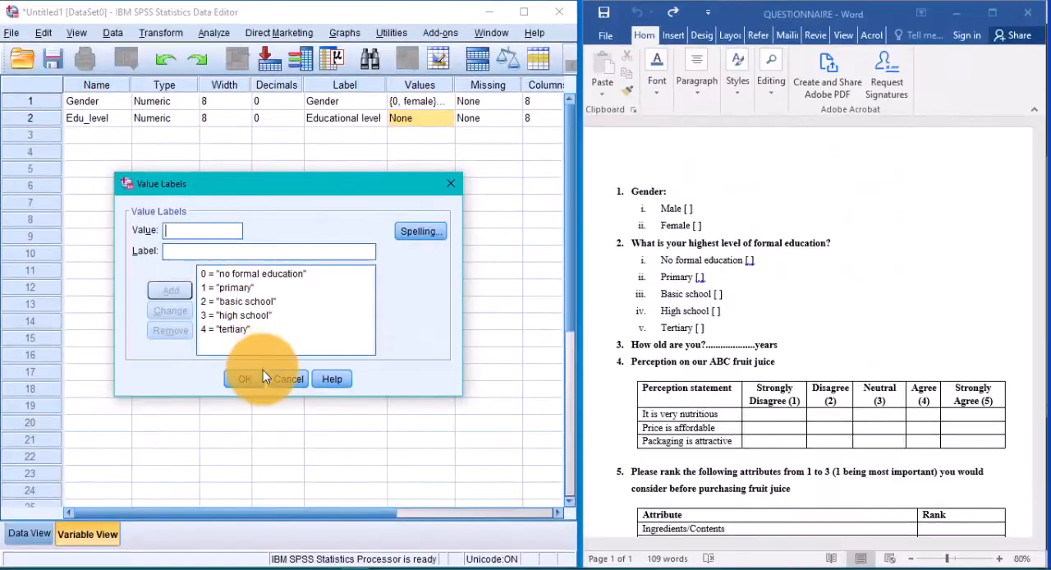
Apply the Edu_level value labels, with 0 coded as no formal education, and set its measurement level to Ordinal
{"action": "left_click", "coordinate": [251, 368]}
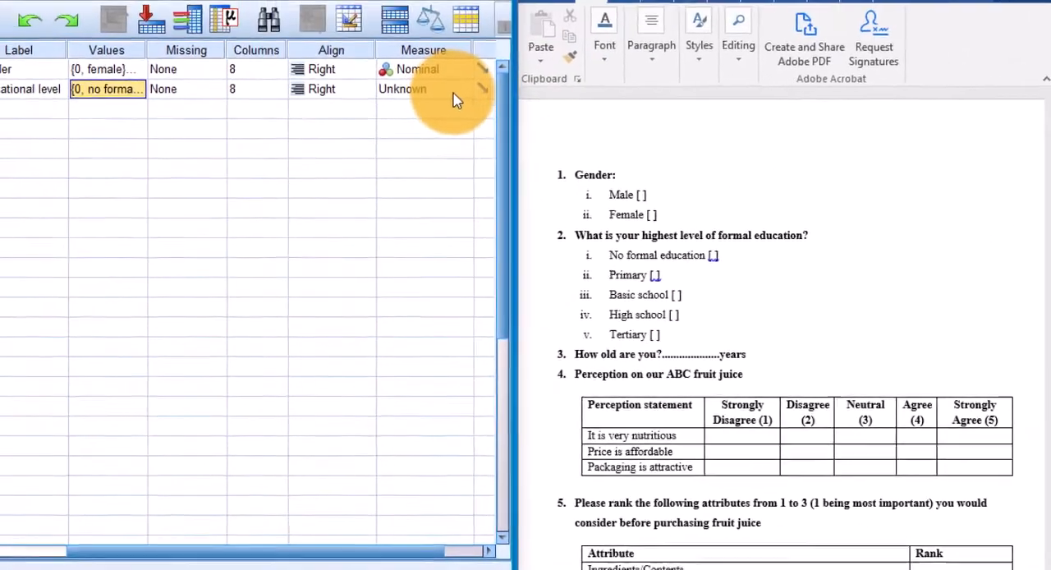
{"action": "left_click", "coordinate": [507, 5]}
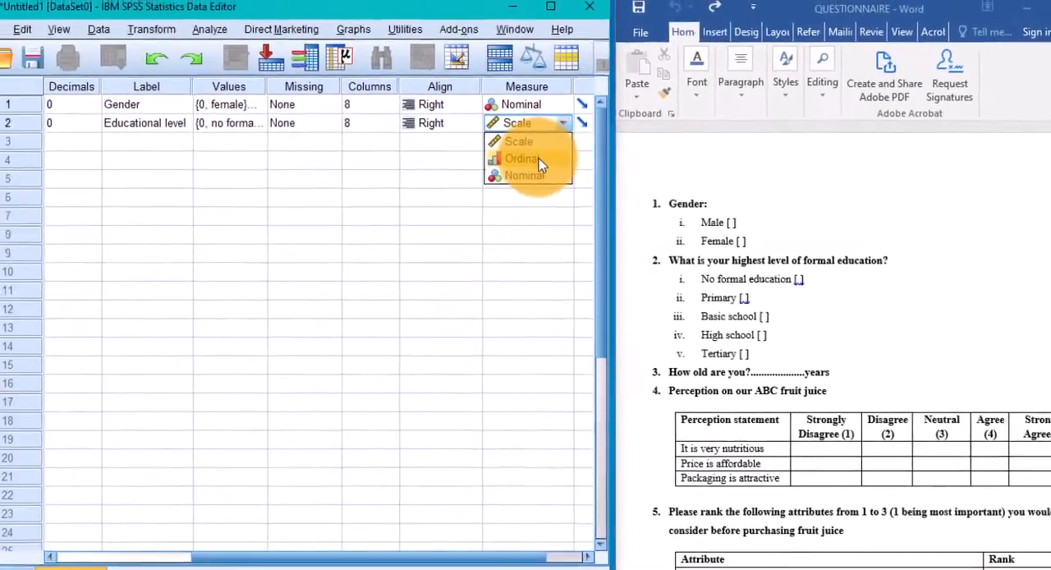
{"action": "left_click", "coordinate": [537, 159]}
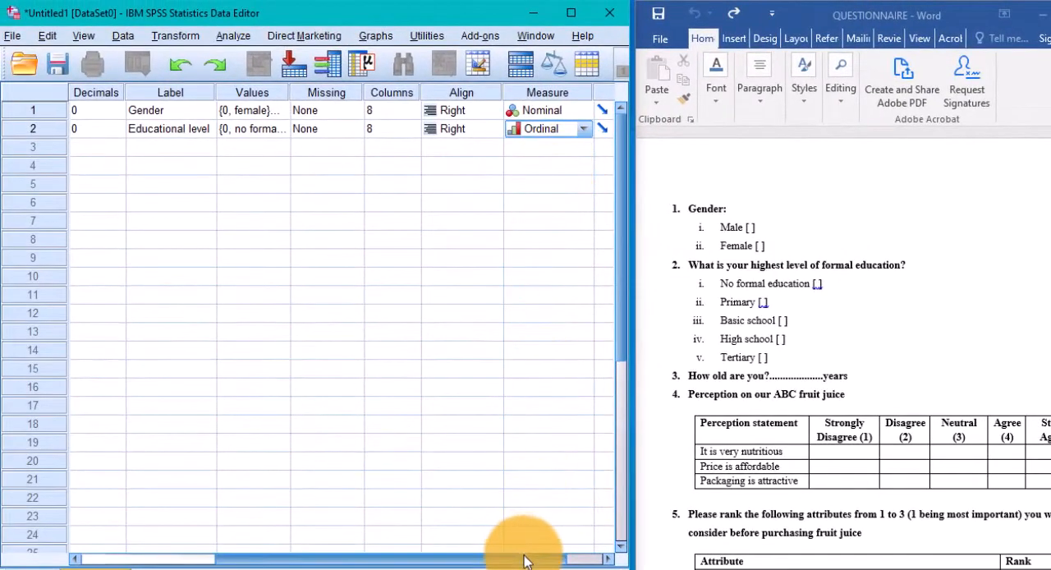
Add a third variable named Age with 0 decimals and the label Age
{"action": "left_click_drag", "start_coordinate": [526, 561], "coordinate": [384, 562]}
{"action": "left_click", "coordinate": [89, 150]}
{"action": "type", "text": "A"}
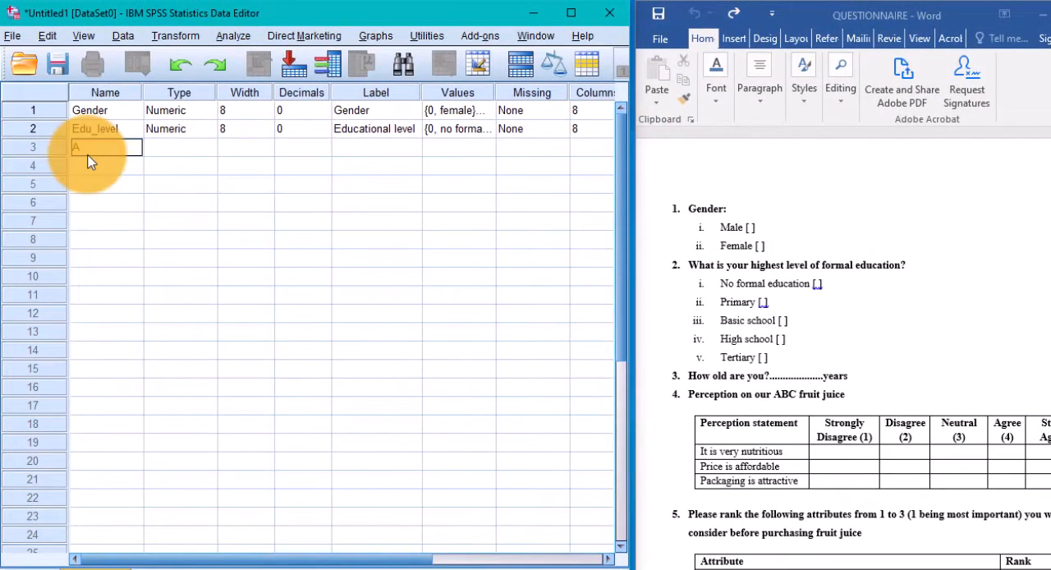
{"action": "type", "text": "ge"}
{"action": "key", "text": "Tab"}
{"action": "left_click", "coordinate": [325, 150]}
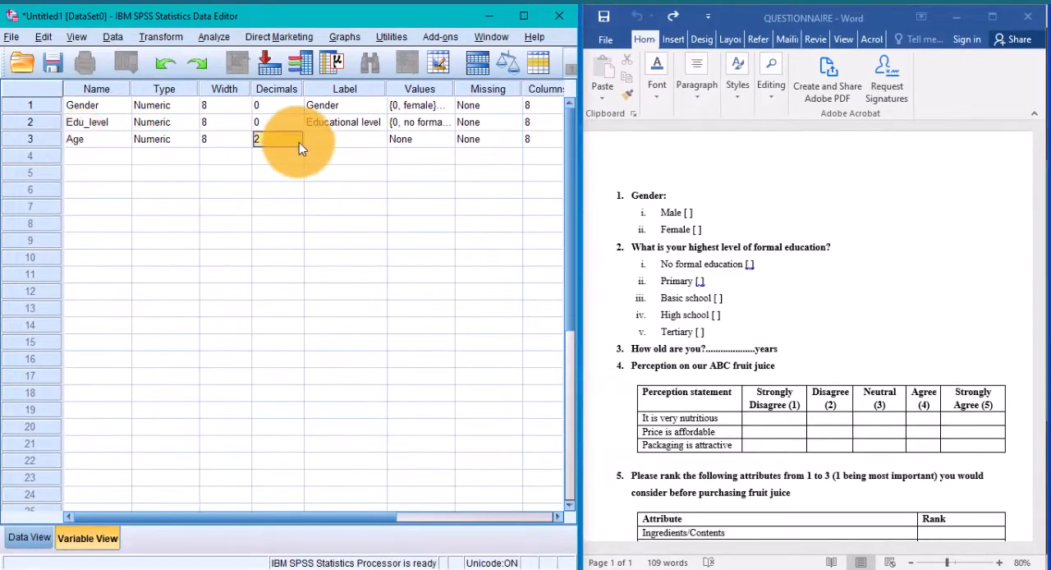
{"action": "type", "text": "0"}
{"action": "left_click", "coordinate": [339, 151]}
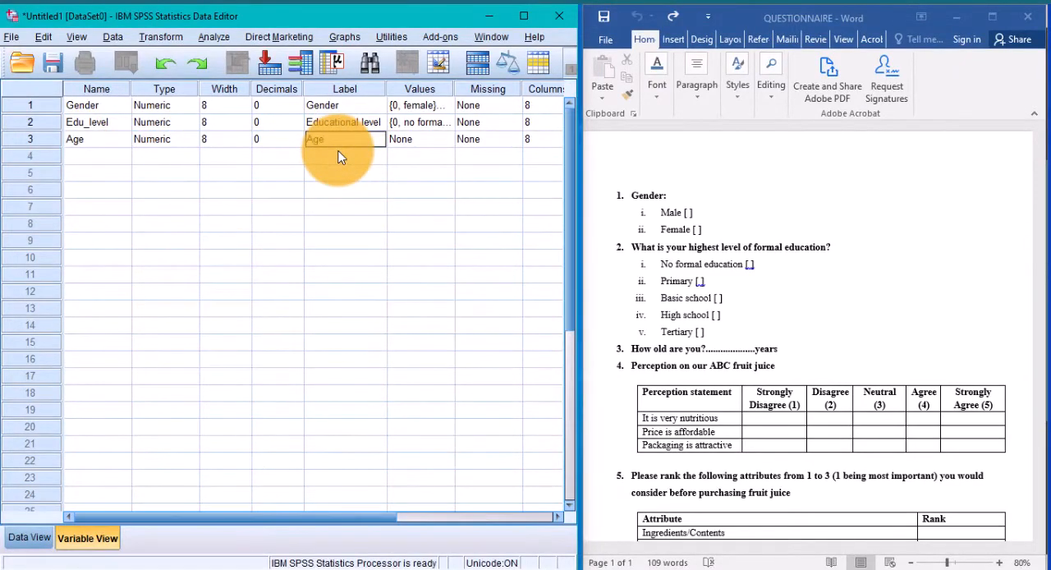
Set the measurement level of the Age variable to Scale
{"action": "key", "text": "Tab"}
{"action": "key", "text": "Tab"}
{"action": "key", "text": "Tab"}
{"action": "key", "text": "Tab"}
{"action": "key", "text": "Tab"}
{"action": "left_click", "coordinate": [548, 141]}
{"action": "left_click", "coordinate": [504, 158]}
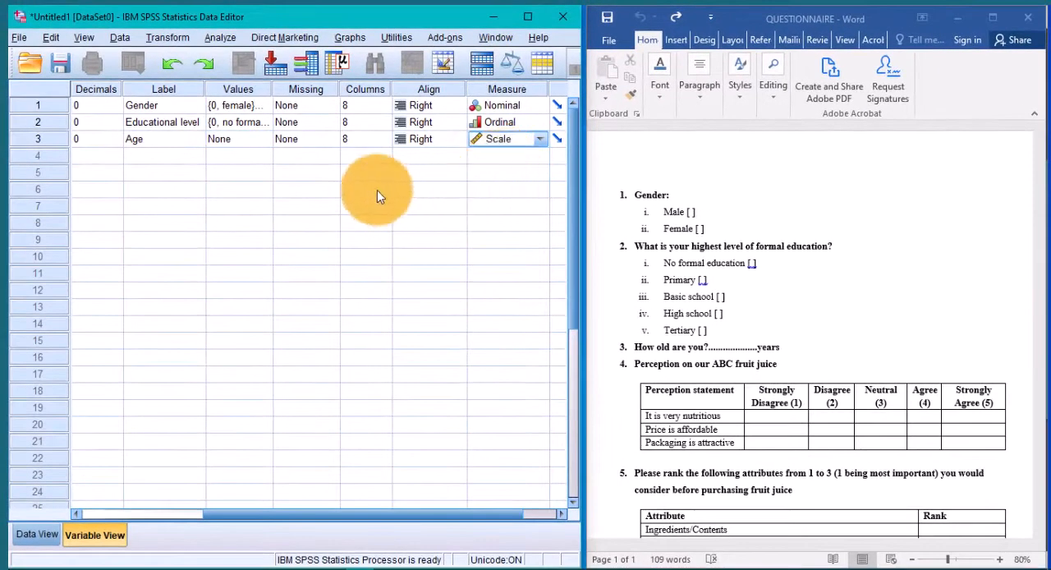
Add a fourth variable named Perc_nutri for the first perception statement, with 0 decimals
{"action": "left_click_drag", "start_coordinate": [342, 512], "coordinate": [185, 517]}
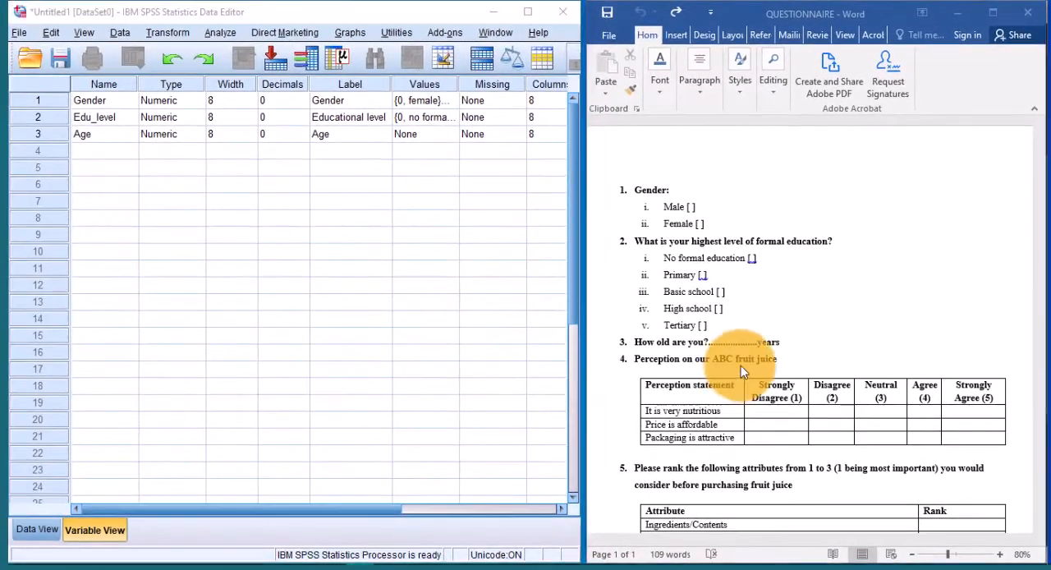
{"action": "left_click", "coordinate": [741, 371]}
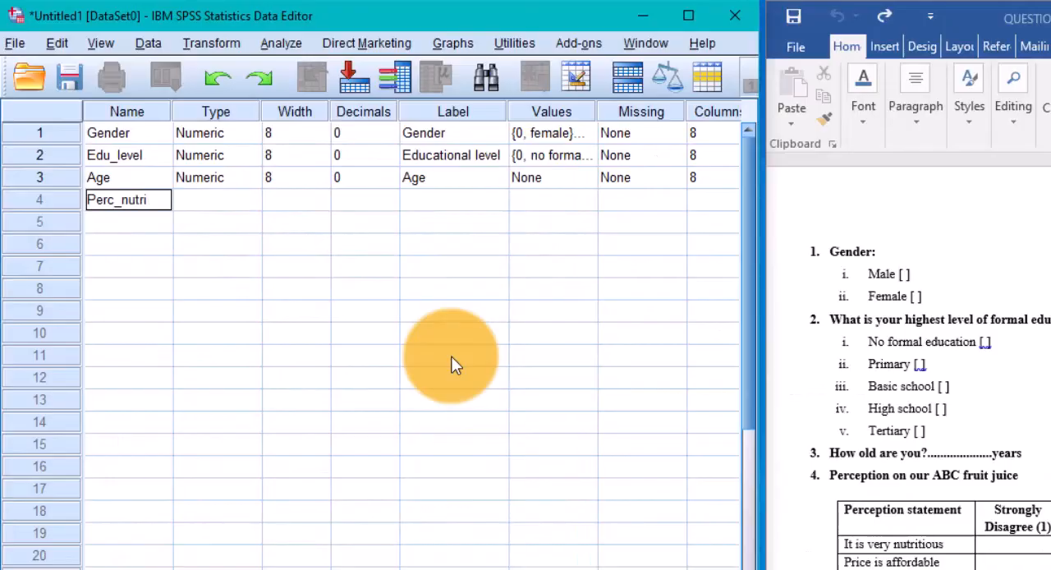
{"action": "left_click", "coordinate": [216, 199]}
{"action": "left_click", "coordinate": [392, 203]}
{"action": "double_click", "coordinate": [392, 204]}
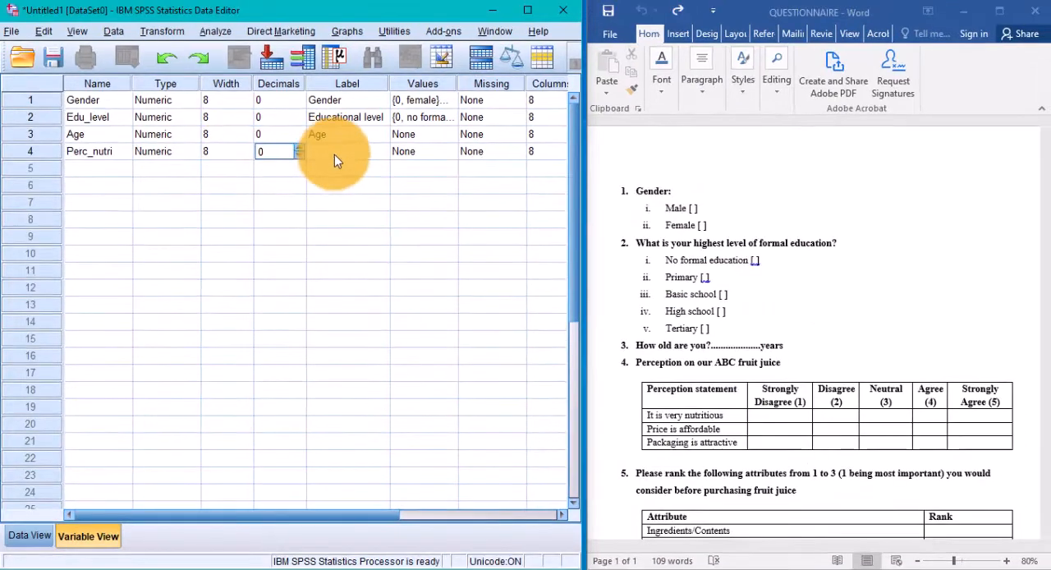
Label the Perc_nutri variable "Perception that ABC is nutritious"
{"action": "left_click", "coordinate": [438, 202]}
{"action": "type", "text": "Perception that ABC is nu"}
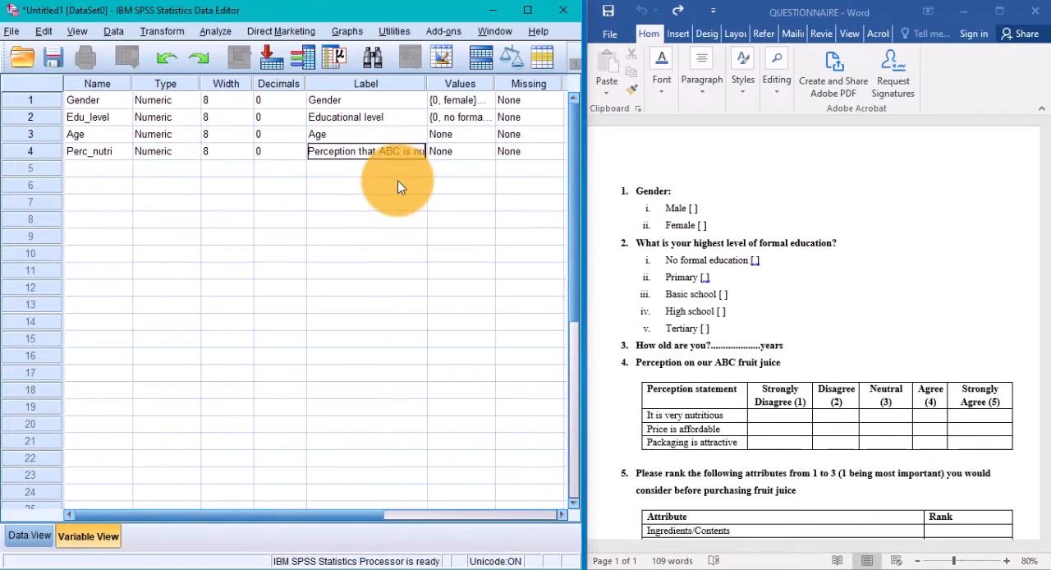
{"action": "type", "text": "tiritious"}
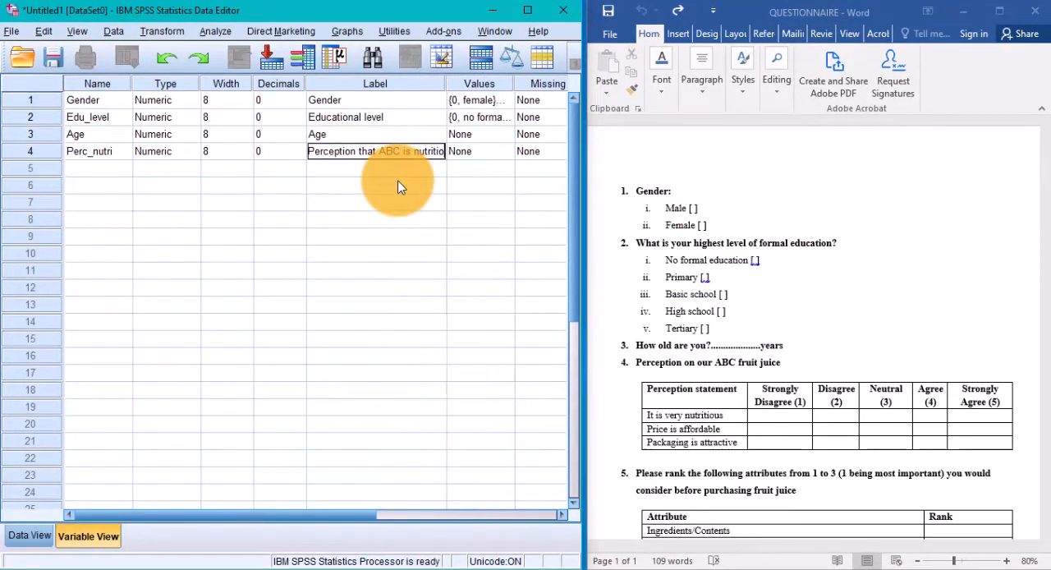
Define the value labels of Perc_nutri on the agreement scale, coding 1 as strongly disagree
{"action": "left_click", "coordinate": [516, 152]}
{"action": "type", "text": "1"}
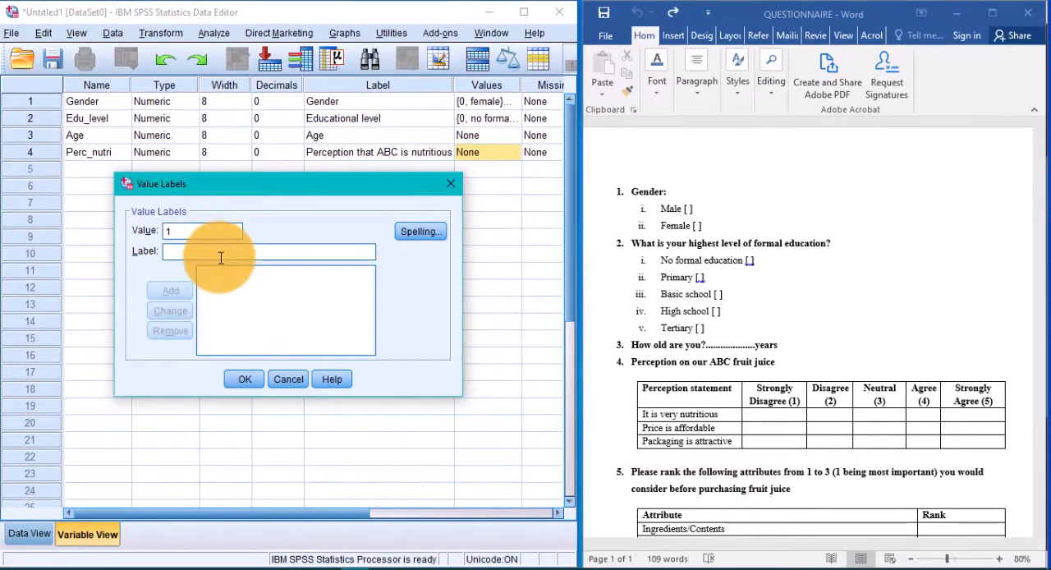
{"action": "left_click", "coordinate": [254, 252]}
{"action": "type", "text": "strongly dis"}
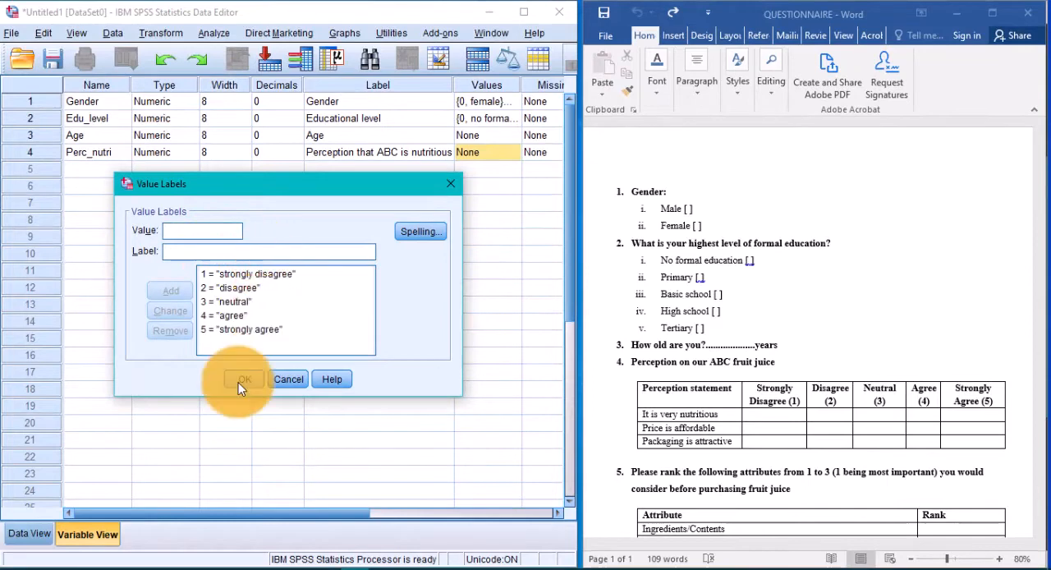
{"action": "left_click", "coordinate": [245, 379]}
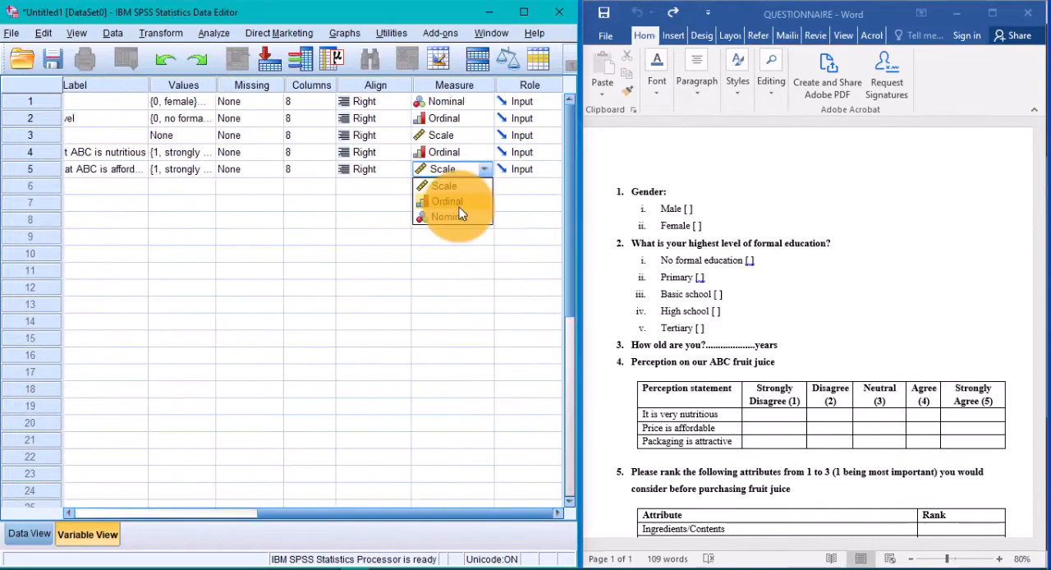
Set the measurement level of the affordability perception variable in row 5 to Ordinal
{"action": "left_click", "coordinate": [457, 206]}
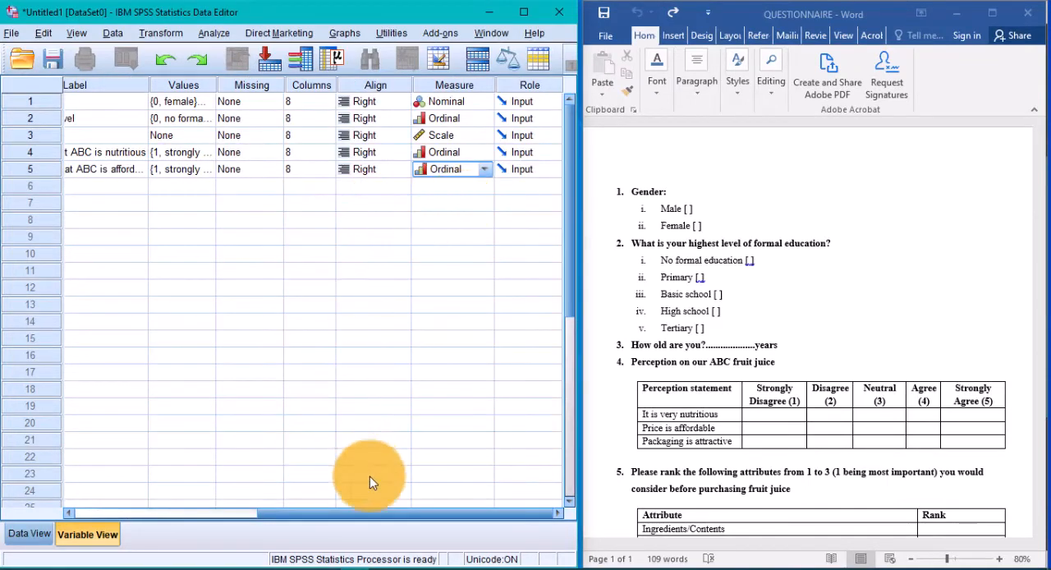
{"action": "left_click_drag", "start_coordinate": [377, 515], "coordinate": [359, 517]}
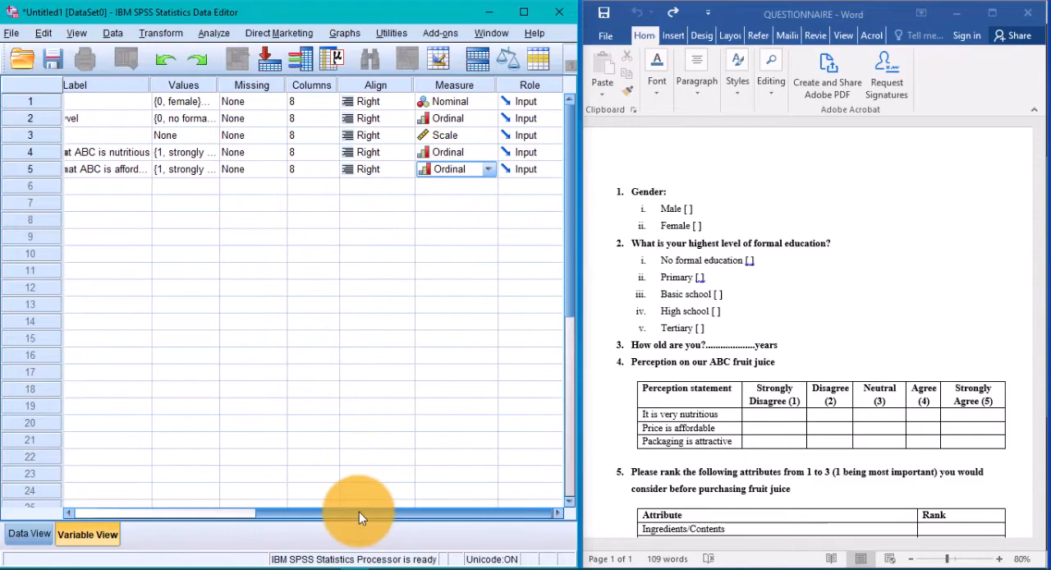
{"action": "left_click_drag", "start_coordinate": [359, 517], "coordinate": [340, 512]}
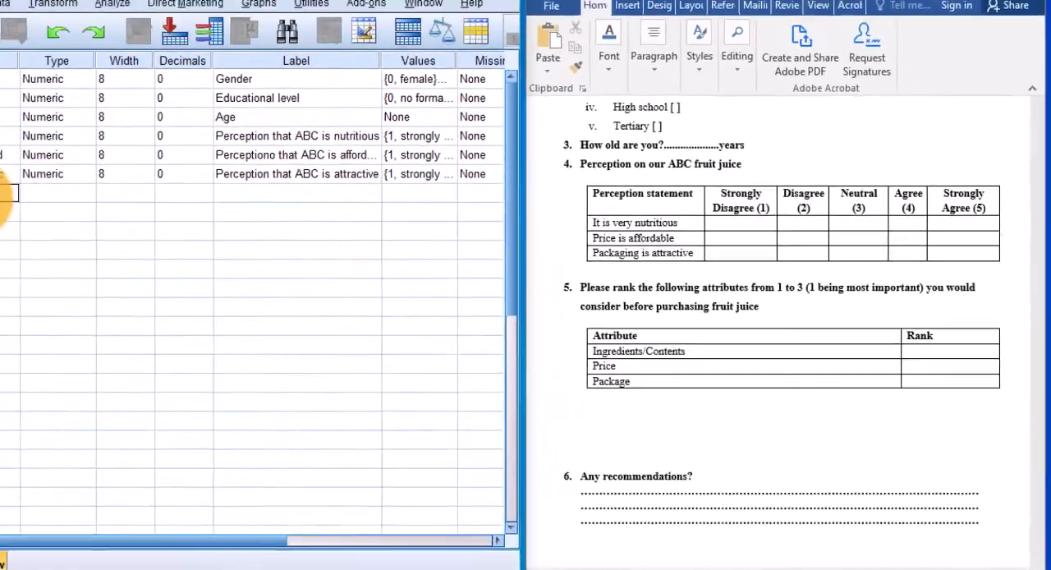
Add a seventh variable named Attri_ingred with 0 decimals and the label "Consider ingredients attribute"
{"action": "type", "text": "Attri_ingred"}
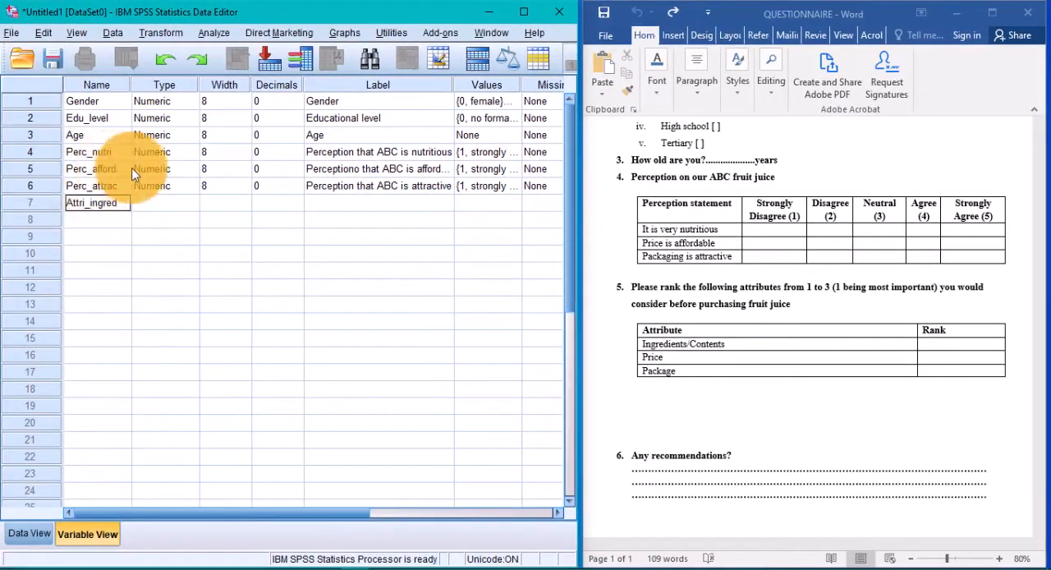
{"action": "left_click", "coordinate": [336, 207]}
{"action": "type", "text": "Consider ingredients attribute"}
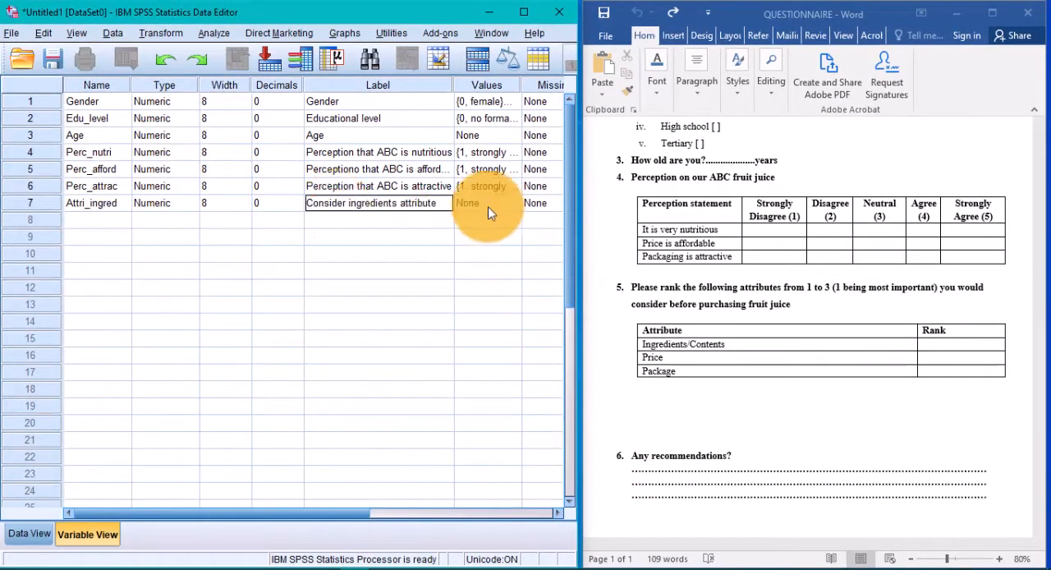
Set the measurement level of the Attri_ingred variable to Ordinal
{"action": "left_click", "coordinate": [465, 513]}
{"action": "left_click", "coordinate": [484, 204]}
{"action": "left_click", "coordinate": [443, 237]}
{"action": "left_click_drag", "start_coordinate": [445, 513], "coordinate": [308, 513]}
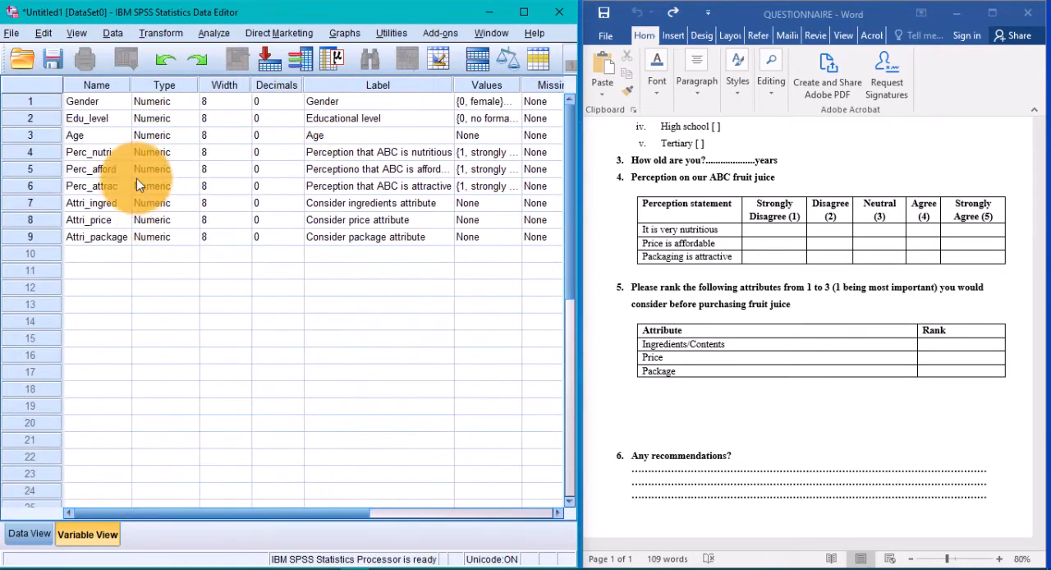
Switch to Data View and examine the columns of the defined variables, including Edu_level and Age
{"action": "left_click", "coordinate": [29, 533]}
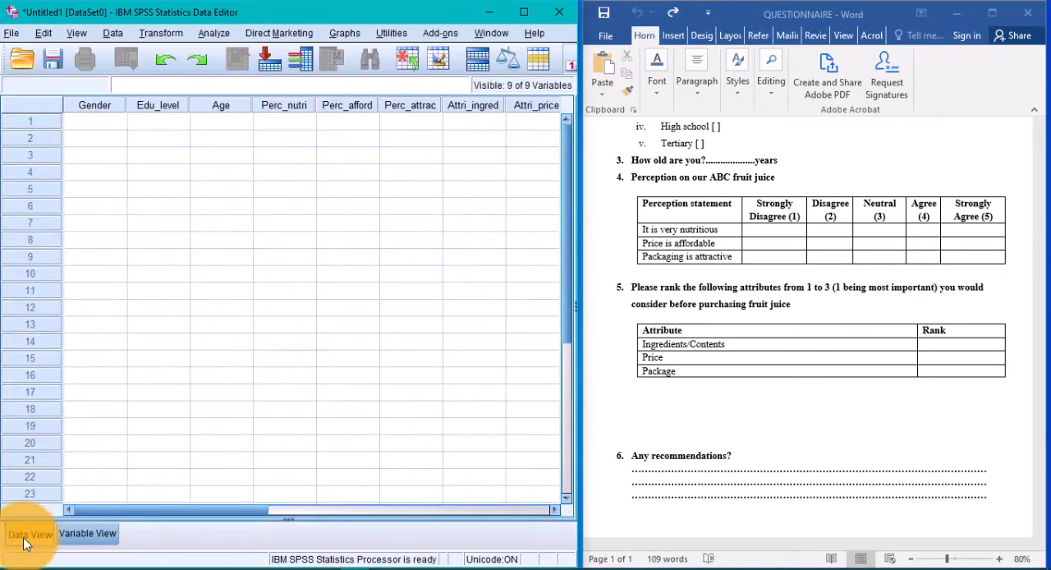
{"action": "left_click", "coordinate": [156, 105]}
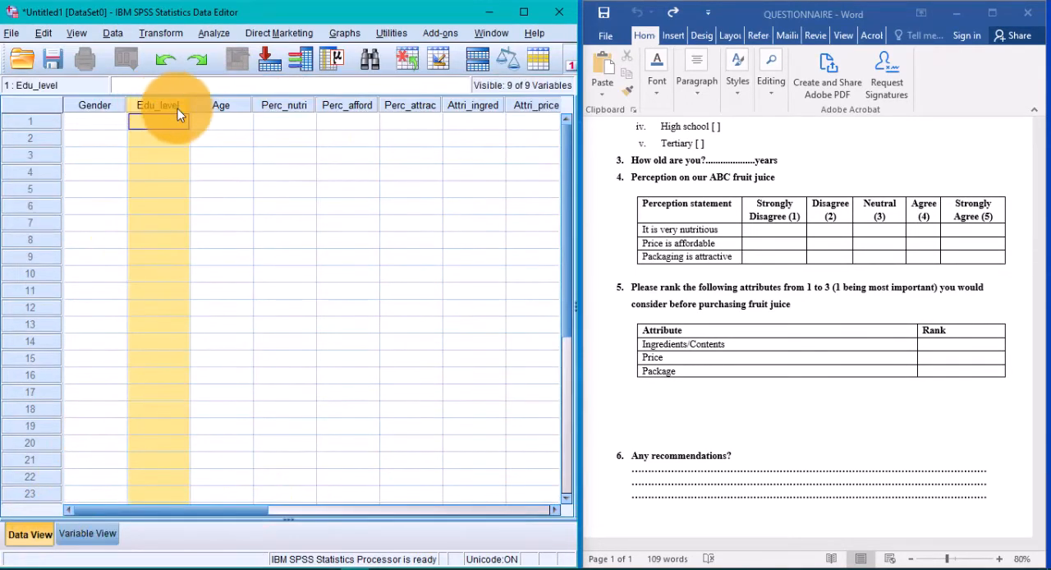
{"action": "left_click", "coordinate": [224, 102]}
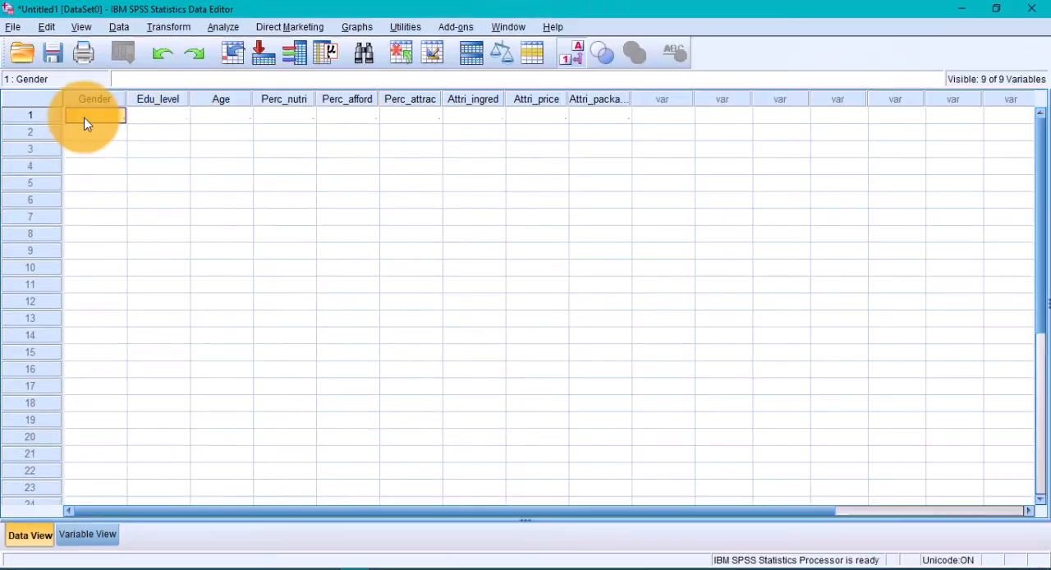
Enter the first respondent's gender as female, education level as basic school and age as 15
{"action": "type", "text": "2"}
{"action": "key", "text": "Tab"}
{"action": "type", "text": "1"}
{"action": "key", "text": "Tab"}
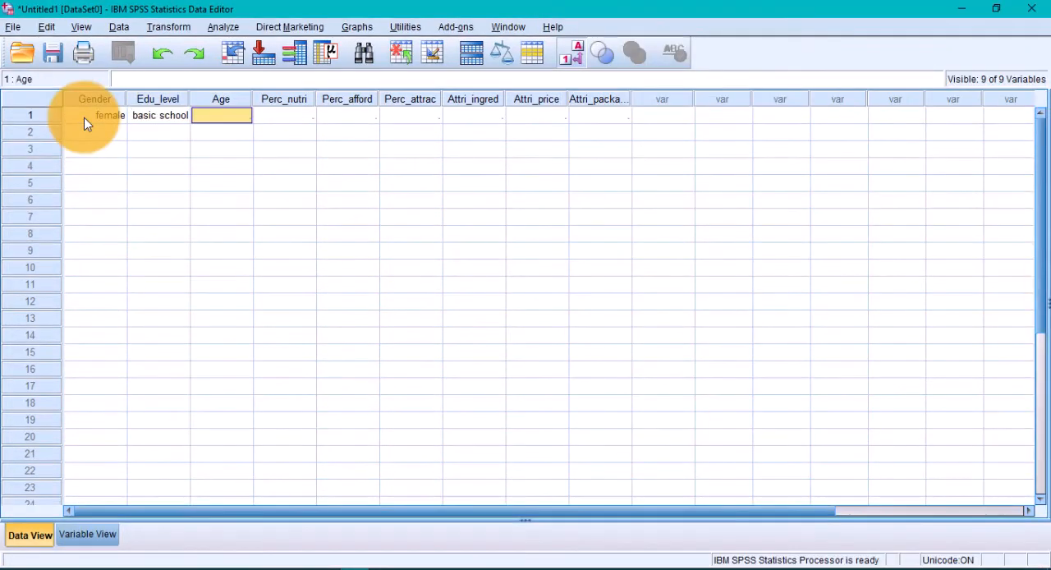
{"action": "type", "text": "15"}
{"action": "key", "text": "Tab"}
Enter the first respondent's perception codes 3, 4 and 1 and attribute ranks 2, 1 and 3
{"action": "type", "text": "3"}
{"action": "key", "text": "Tab"}
{"action": "type", "text": "4"}
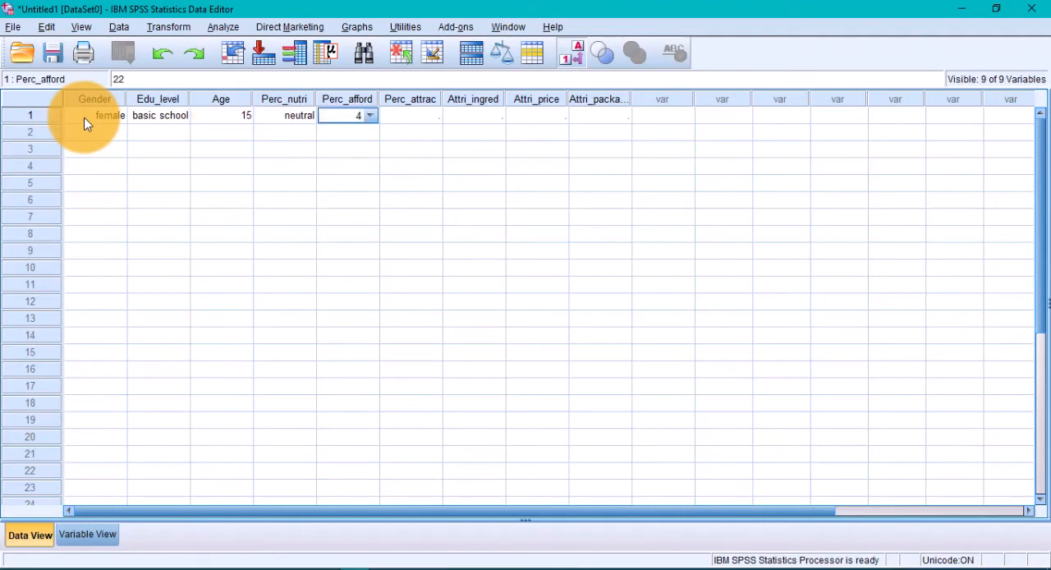
{"action": "key", "text": "Tab"}
{"action": "type", "text": "1"}
{"action": "key", "text": "Tab"}
{"action": "type", "text": "2\t1\t3"}
{"action": "left_click", "coordinate": [89, 132]}
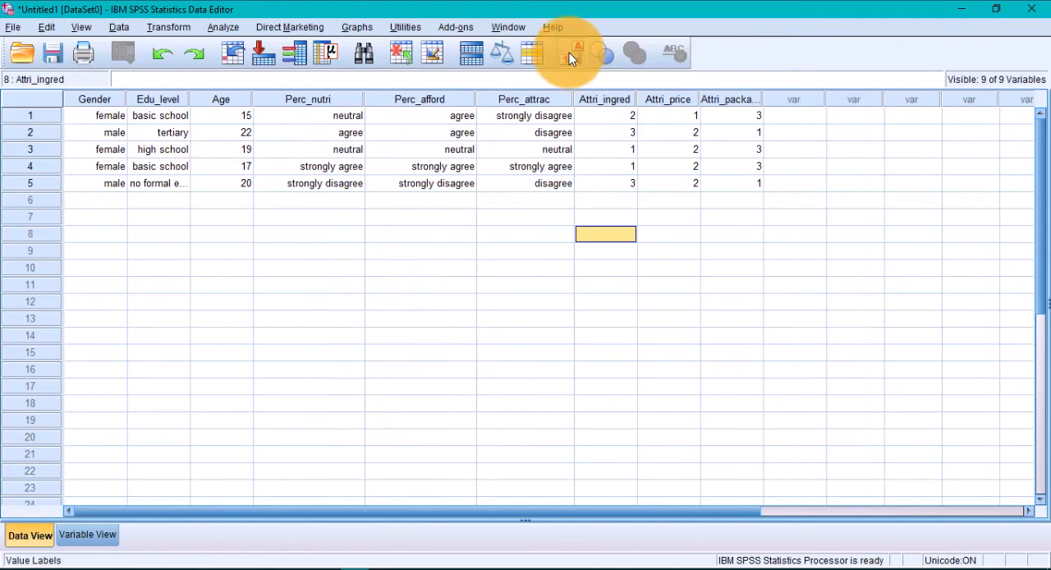
Toggle the display of value labels in Data View and bring up the file commands for saving the dataset
{"action": "left_click", "coordinate": [572, 59]}
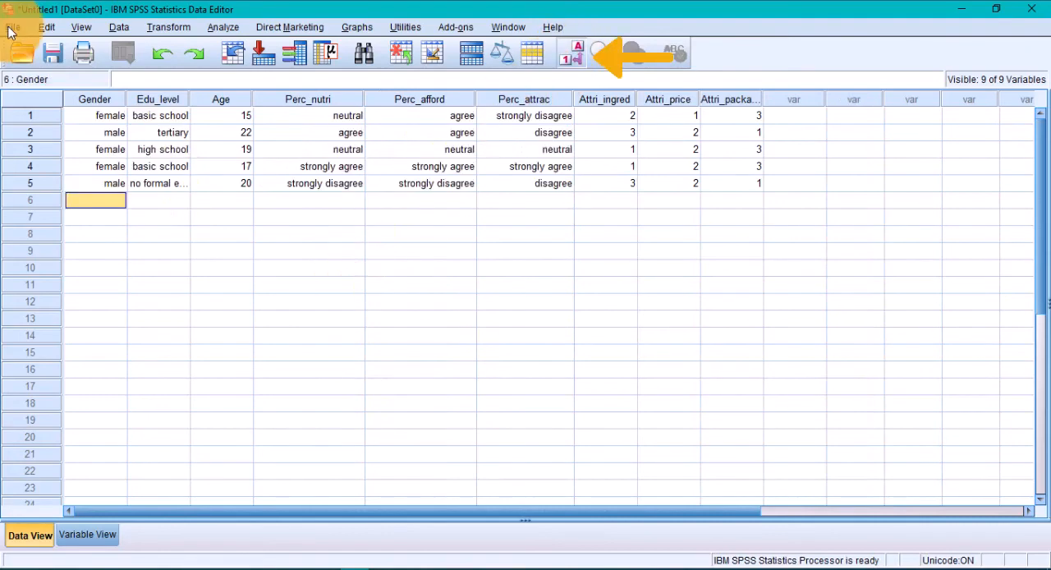
{"action": "left_click", "coordinate": [11, 27]}
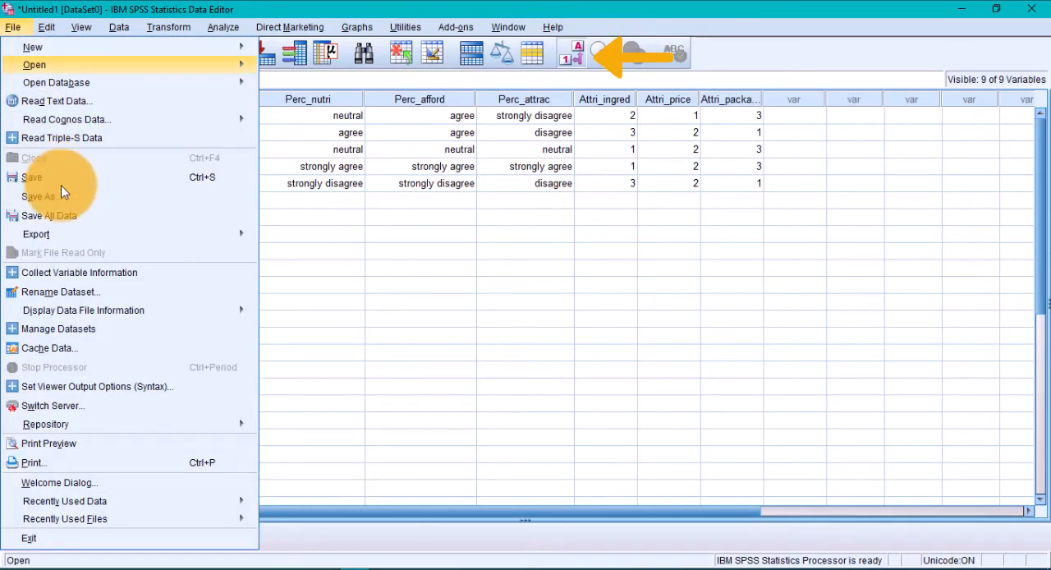